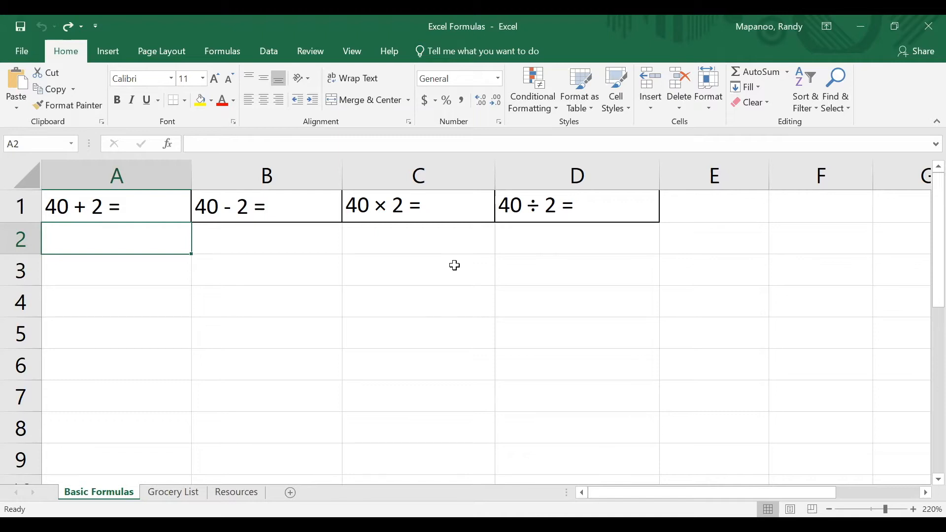
# Enter the formula =40+2 in cell A2 and clear the contents of cell A1
pyautogui.write('=')
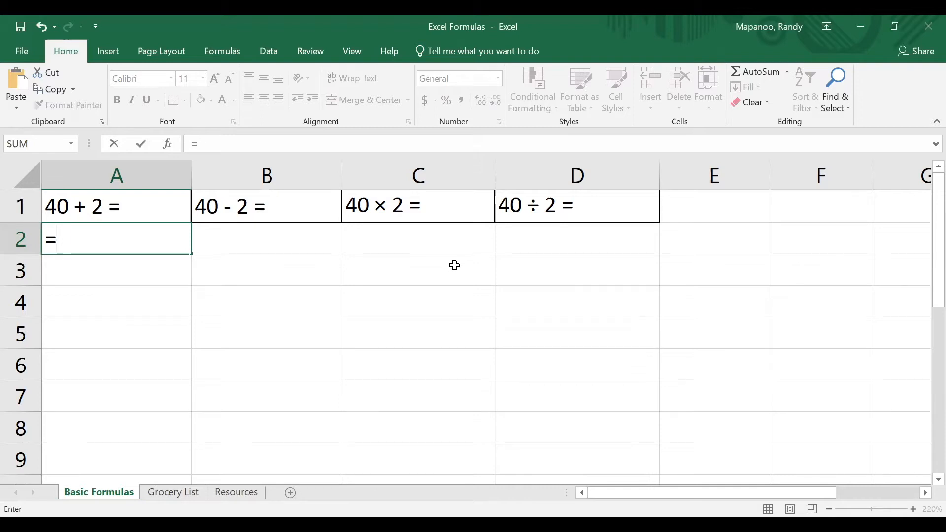
pyautogui.write('40+2')
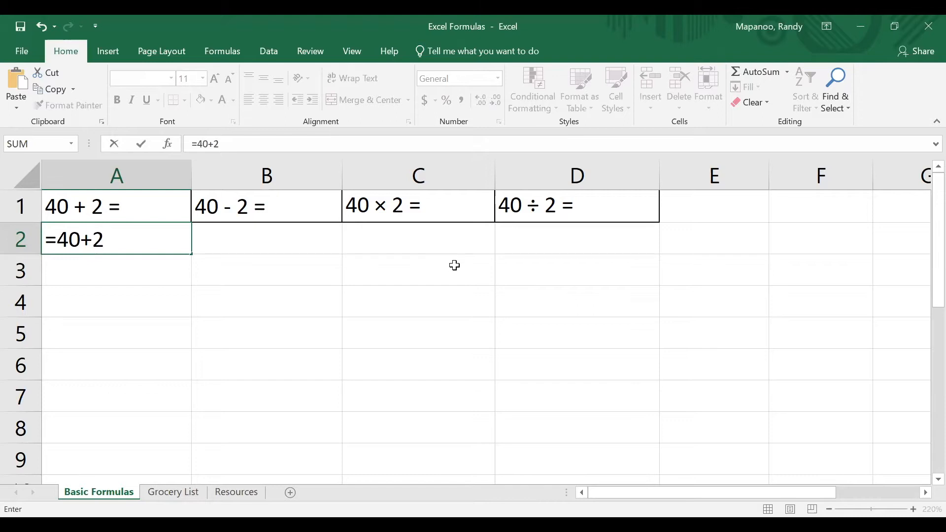
pyautogui.press('Return')
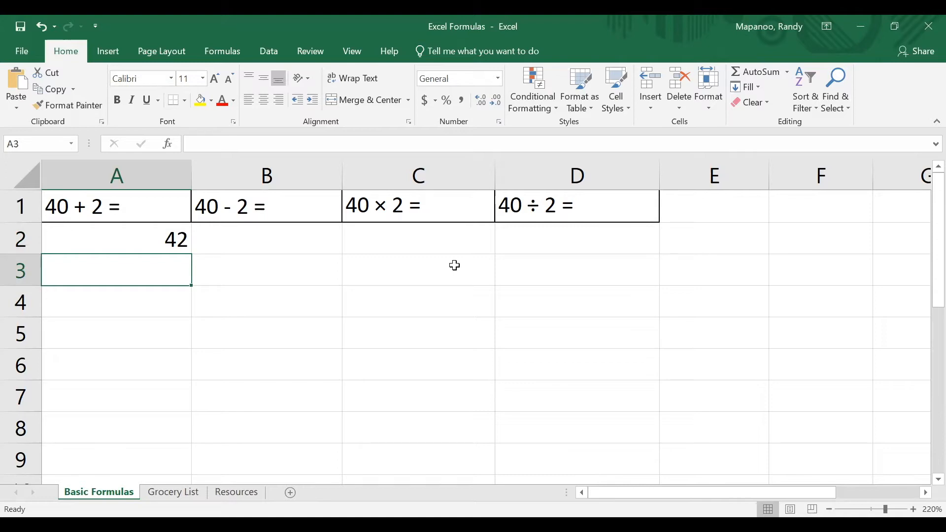
pyautogui.click(132, 219)
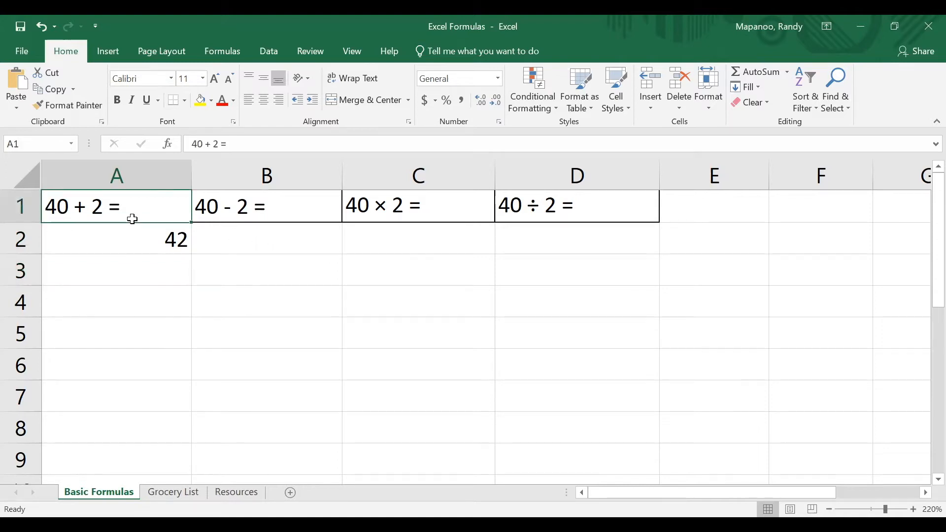
pyautogui.press('Delete')
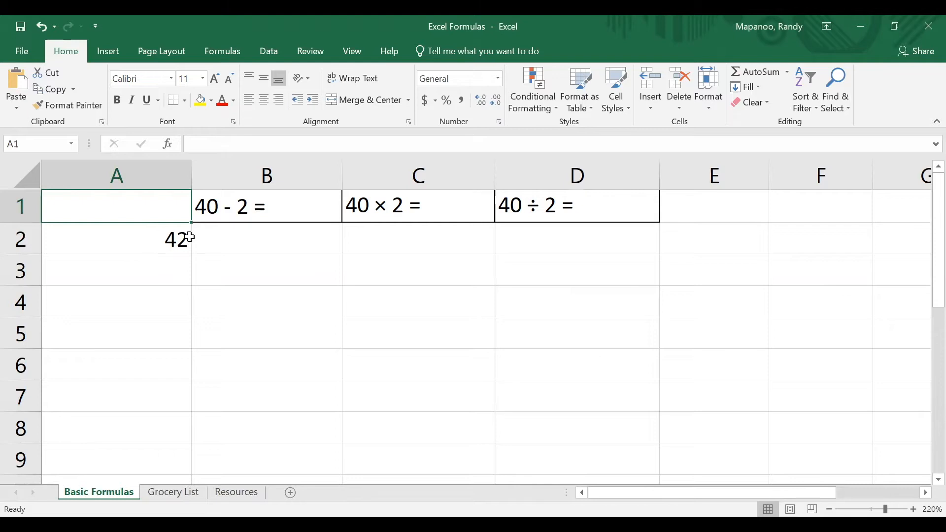
# Change the addition formula in cell A2 to =40+5
pyautogui.click(90, 244)
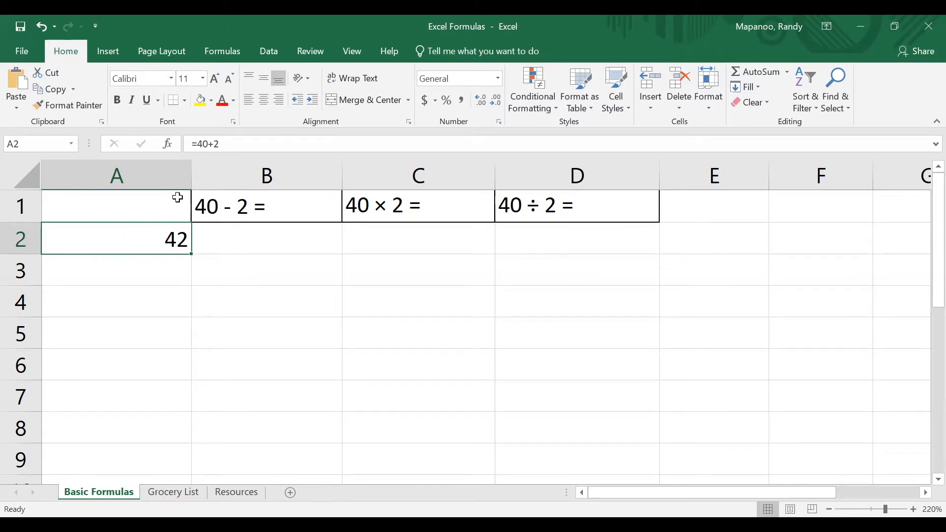
pyautogui.click(225, 144)
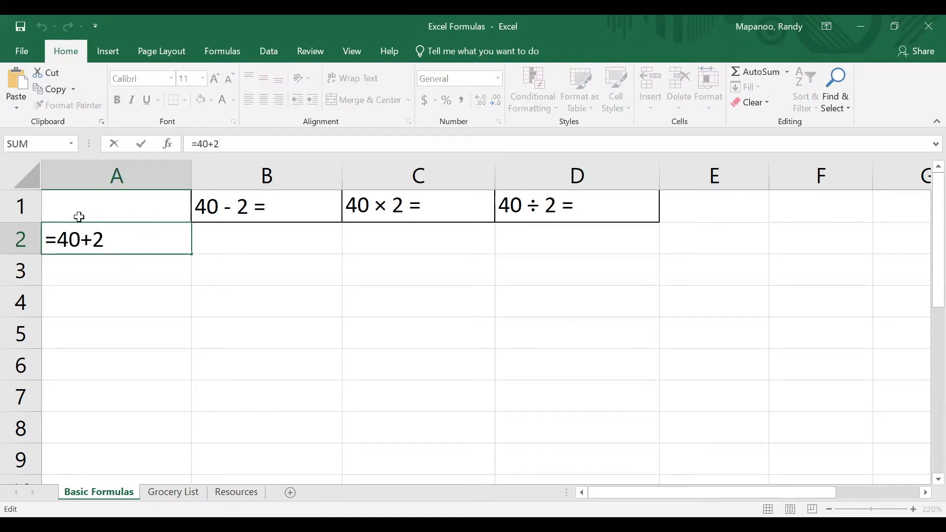
pyautogui.click(233, 146)
pyautogui.press('BackSpace')
pyautogui.write('5')
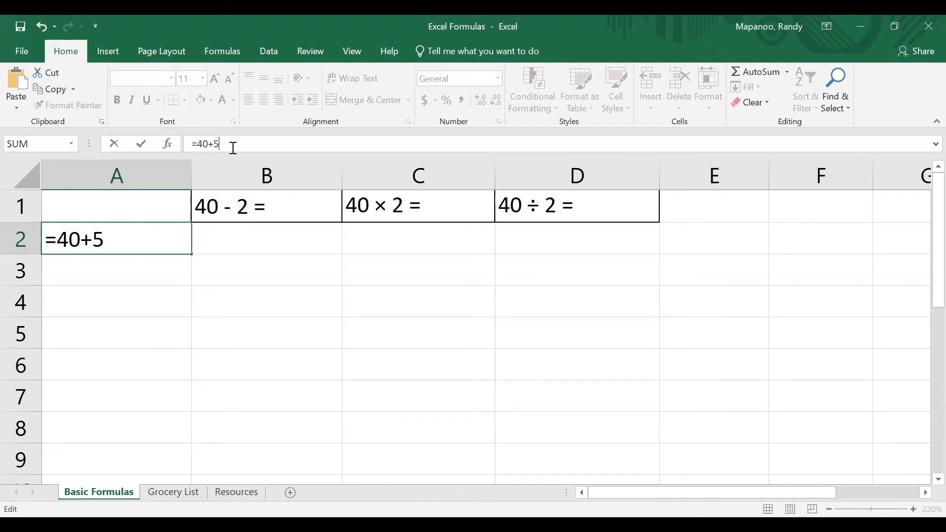
pyautogui.press('Return')
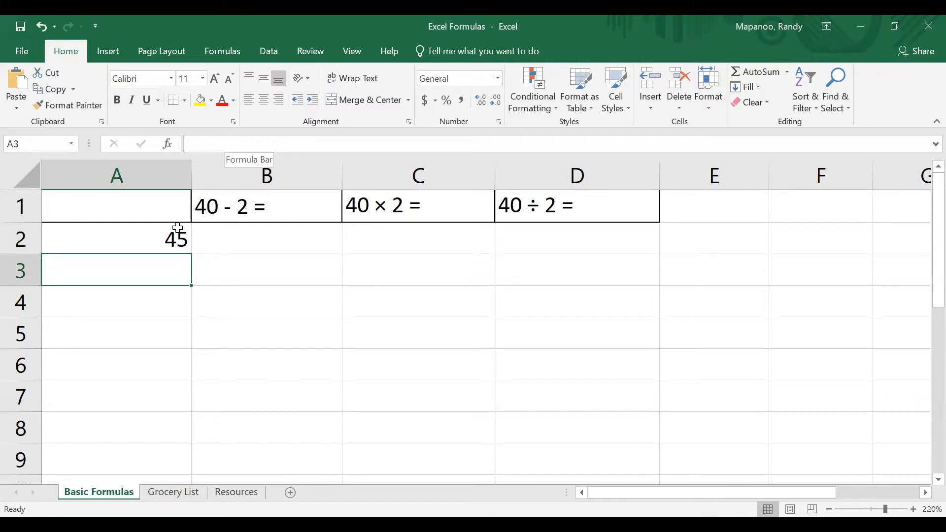
# Edit the formula in cell A2 so it reads =40+2
pyautogui.click(120, 244)
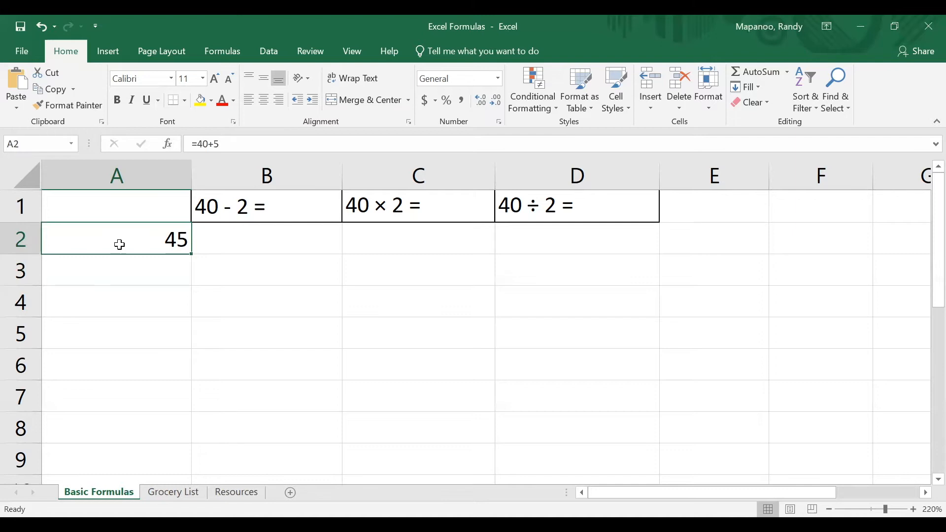
pyautogui.doubleClick(120, 245)
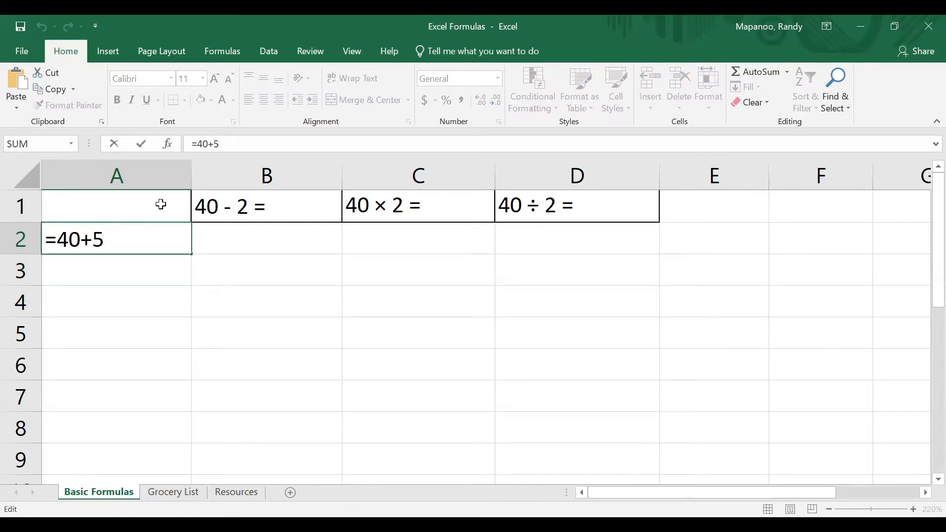
pyautogui.press('BackSpace')
pyautogui.write('2')
pyautogui.press('Return')
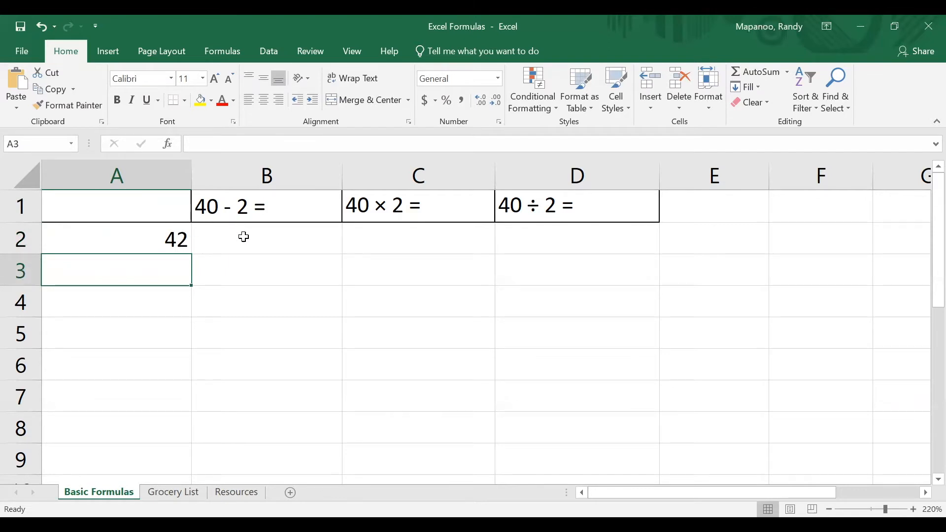
# Enter the subtraction formula =40-2 in cell B2
pyautogui.click(264, 238)
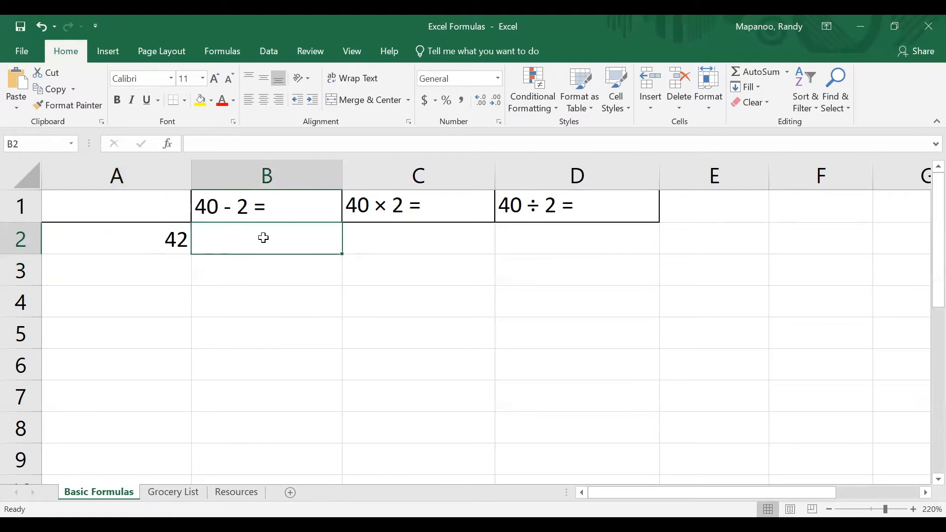
pyautogui.write('=')
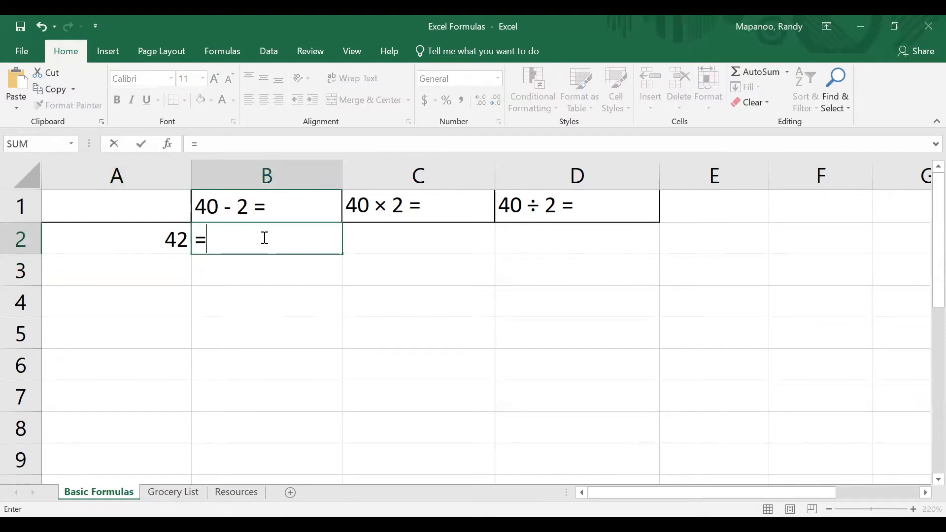
pyautogui.write('40-2')
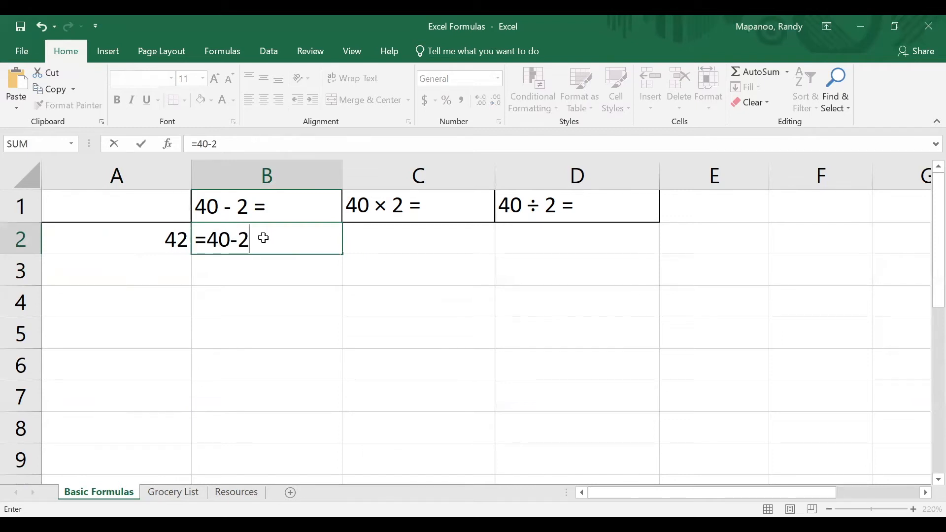
pyautogui.press('Return')
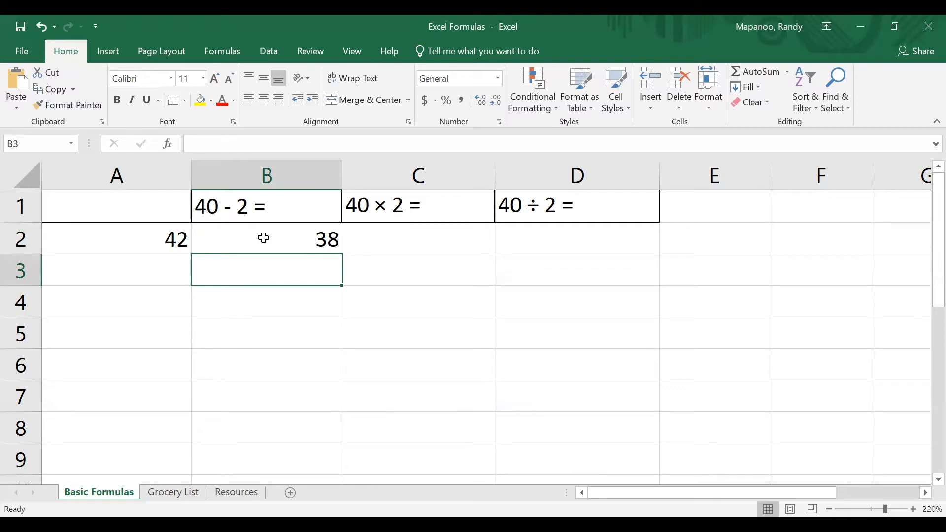
# Enter the multiplication formula =40*2 in cell C2
pyautogui.click(372, 237)
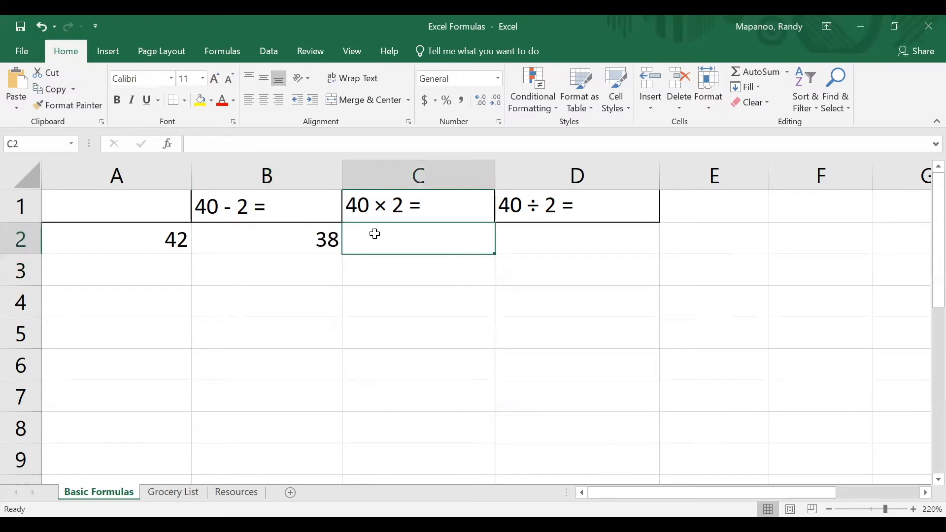
pyautogui.write('=')
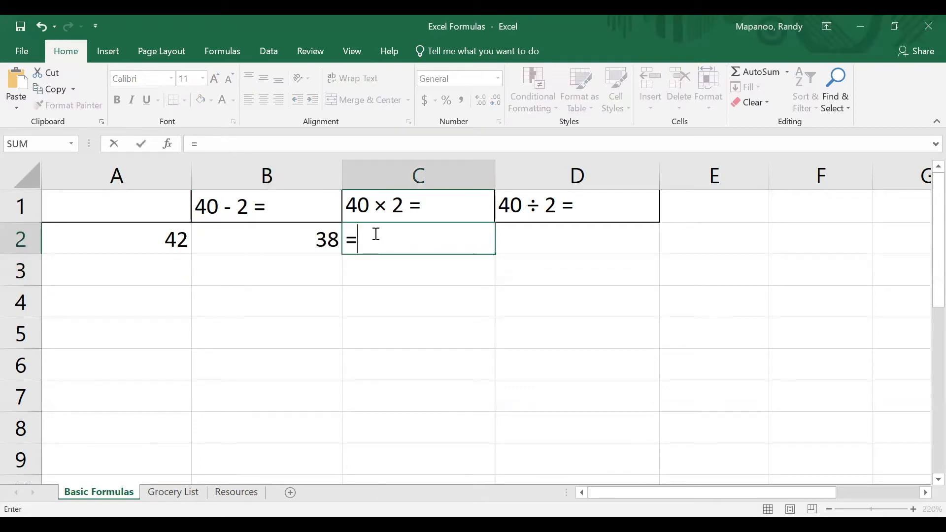
pyautogui.write('40')
pyautogui.write('*')
pyautogui.write('2')
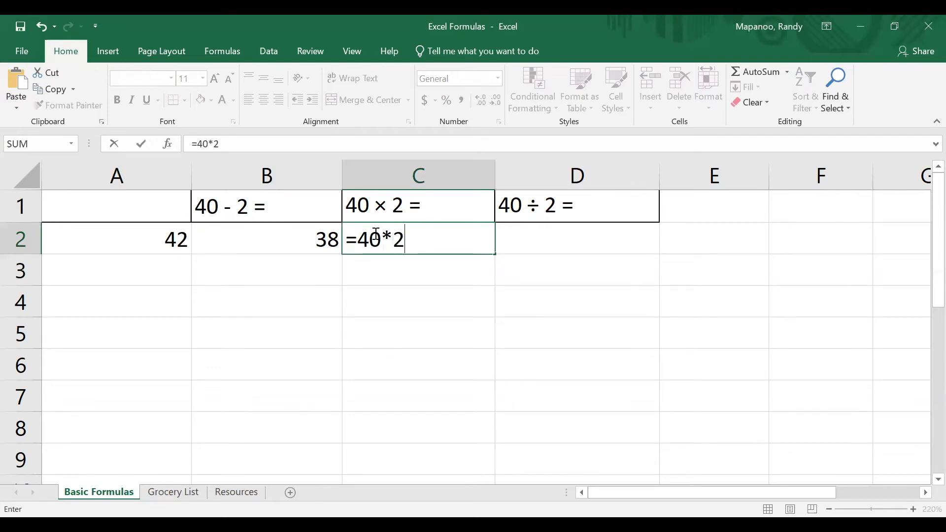
pyautogui.press('Return')
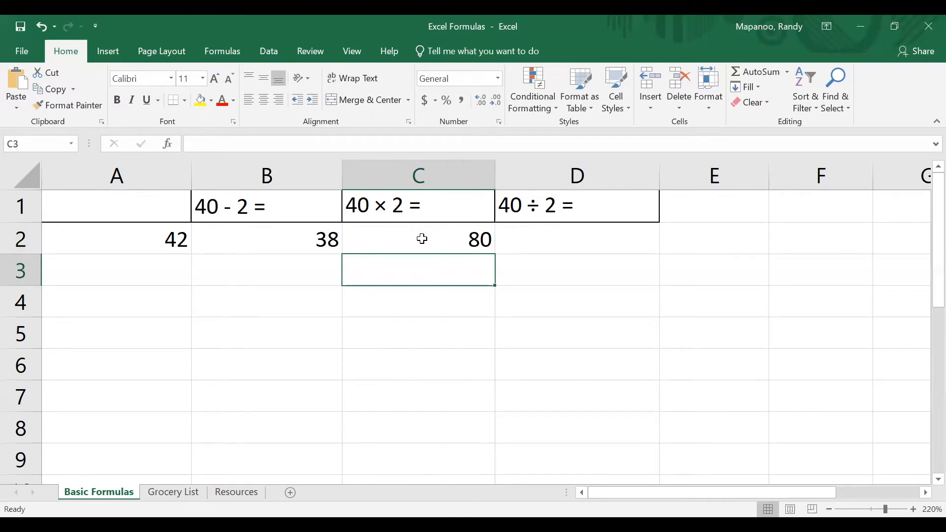
# Enter the division formula =40/2 in cell D2
pyautogui.click(538, 241)
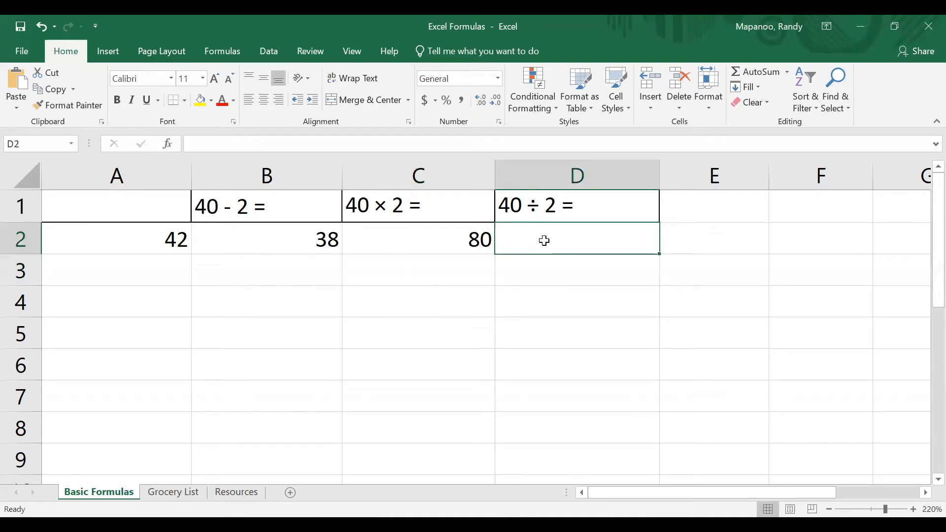
pyautogui.write('=40')
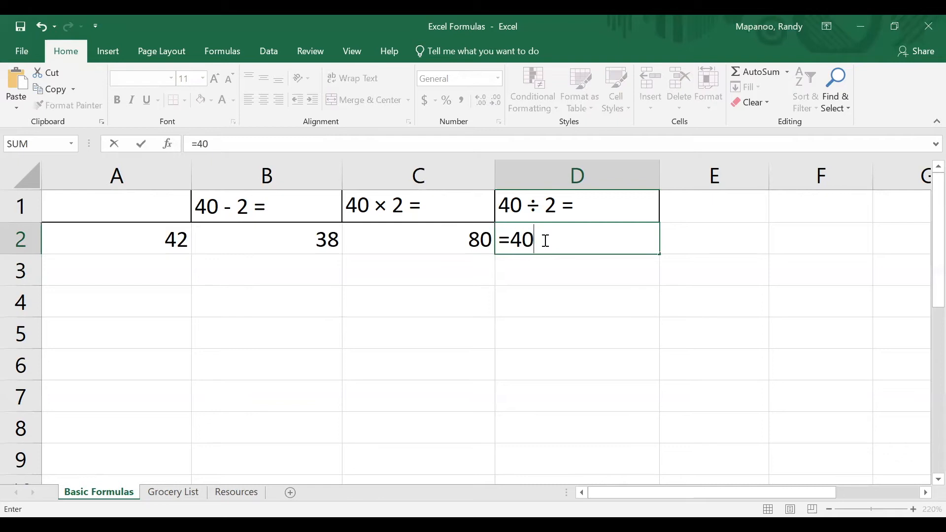
pyautogui.write('/')
pyautogui.write('2')
pyautogui.press('Return')
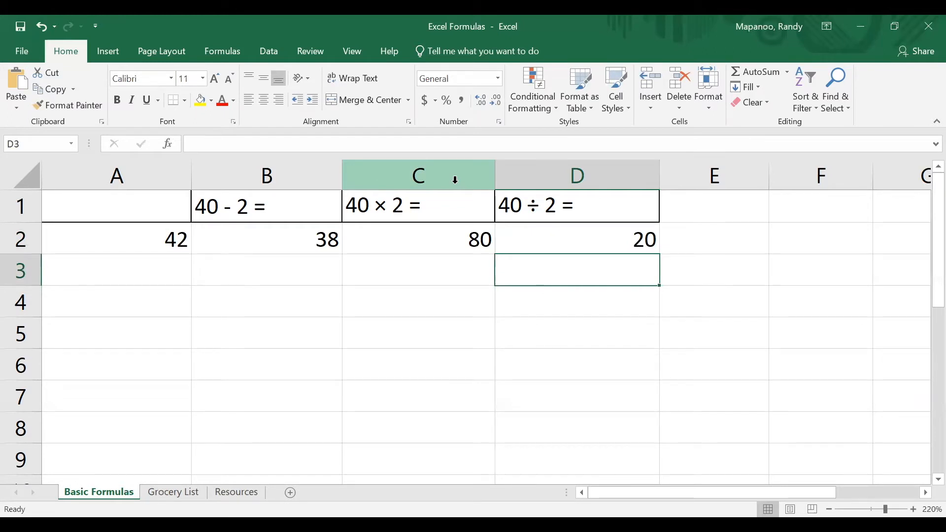
# List the formula symbols =, +, -, * and / down column C in cells C4 to C8
pyautogui.click(464, 301)
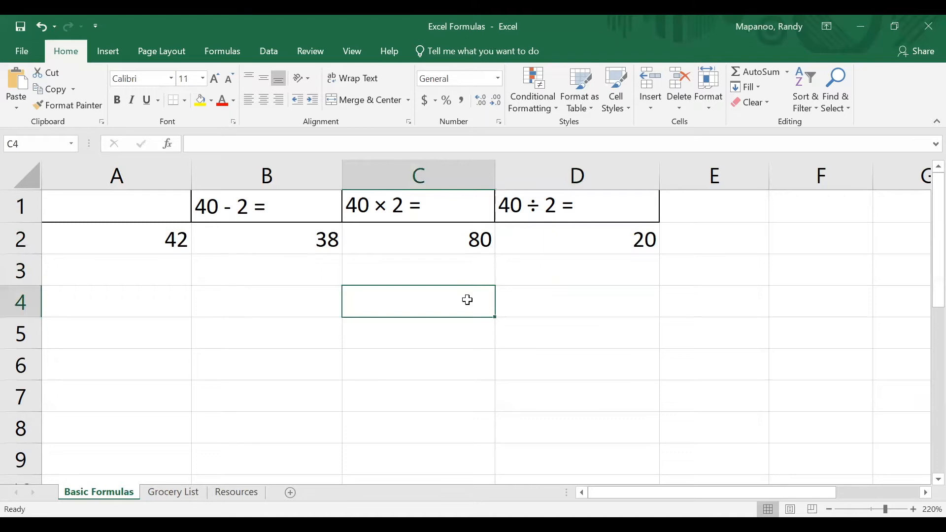
pyautogui.write('=')
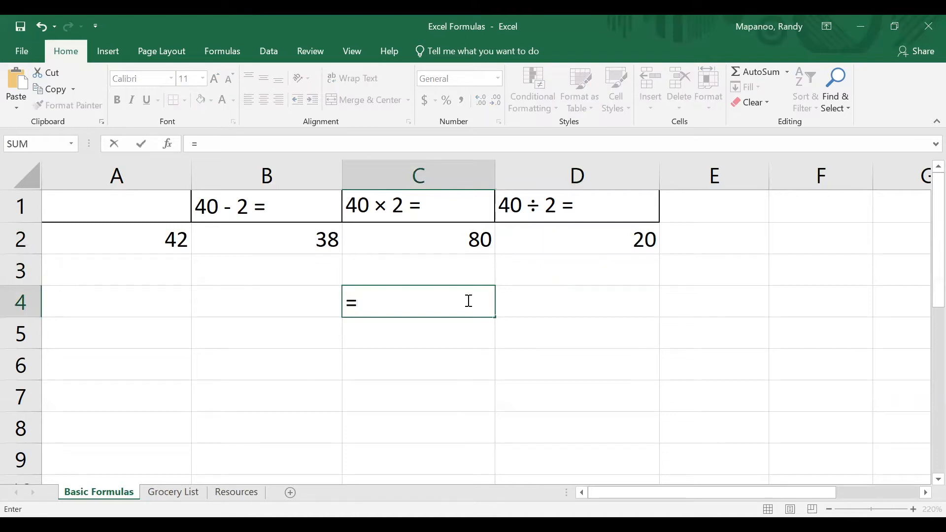
pyautogui.press('Return')
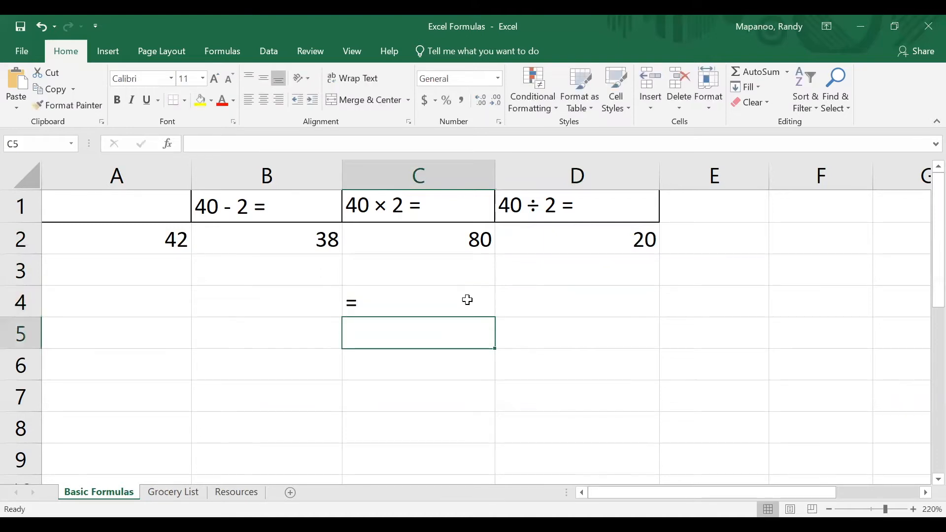
pyautogui.write('+')
pyautogui.press('Return')
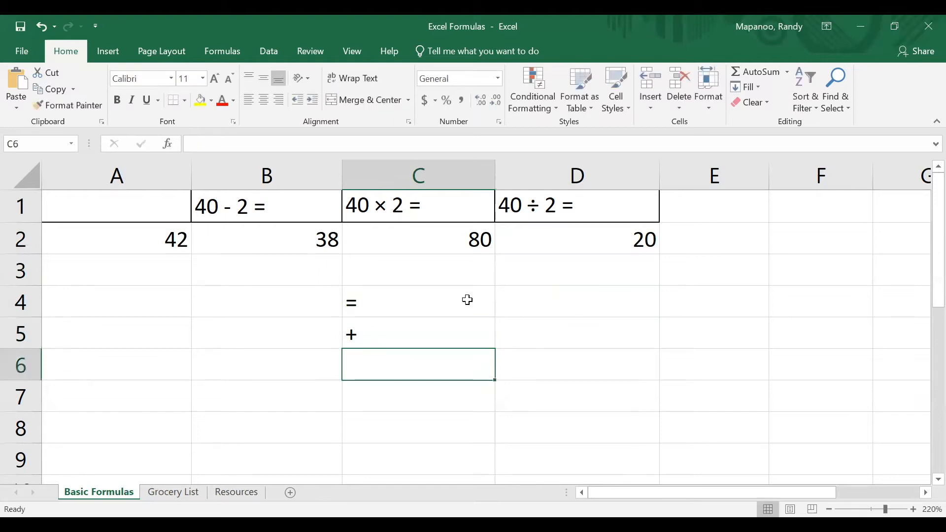
pyautogui.write('-')
pyautogui.press('Return')
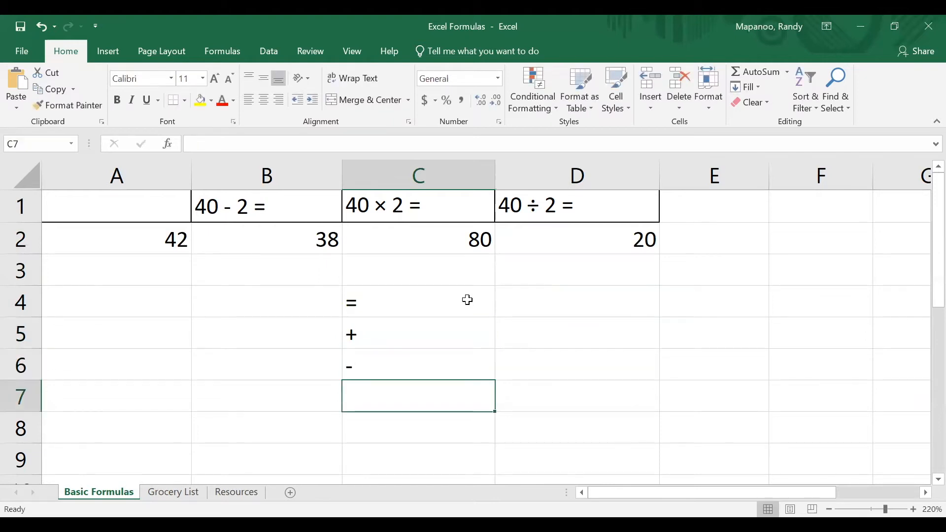
pyautogui.write('*')
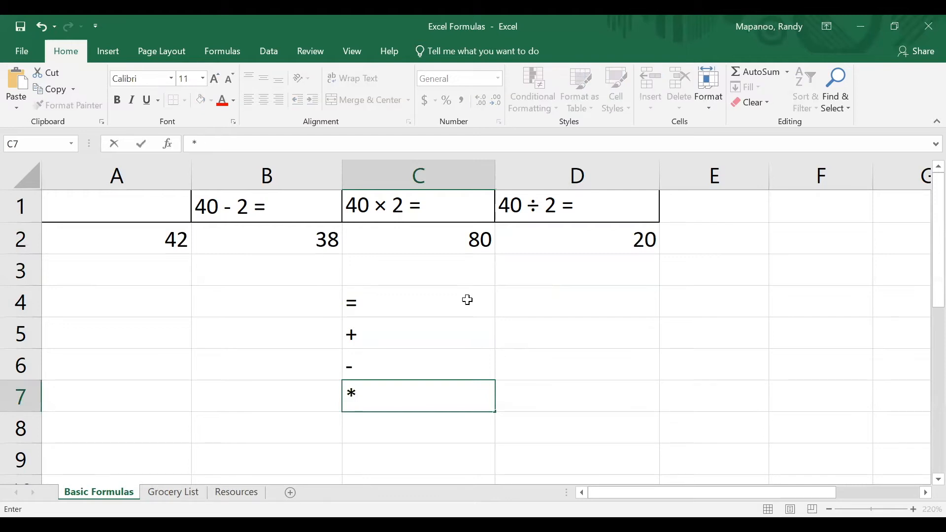
pyautogui.press('Return')
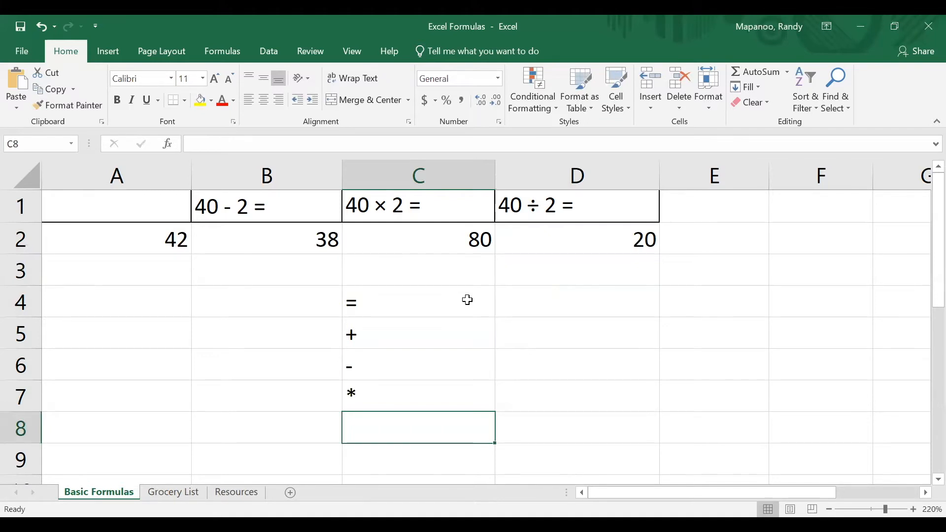
pyautogui.press('F2')
pyautogui.write('/')
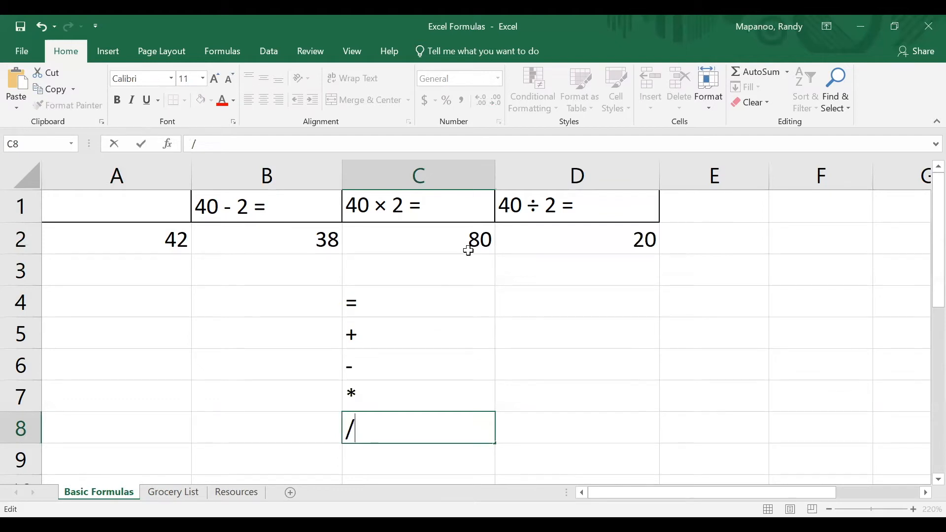
pyautogui.click(421, 246)
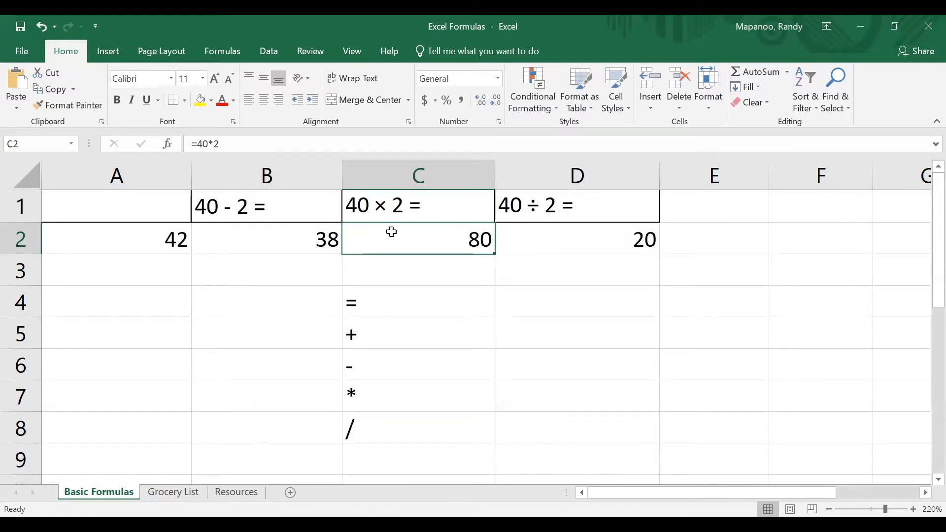
# Review the multiplication formula inside cell C2, and switch to the Grocery List sheet
pyautogui.doubleClick(445, 238)
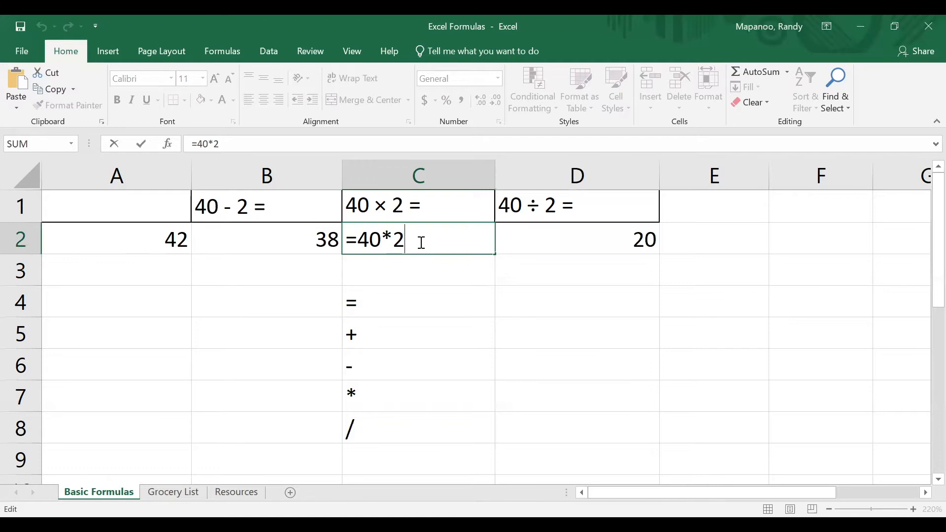
pyautogui.press('Return')
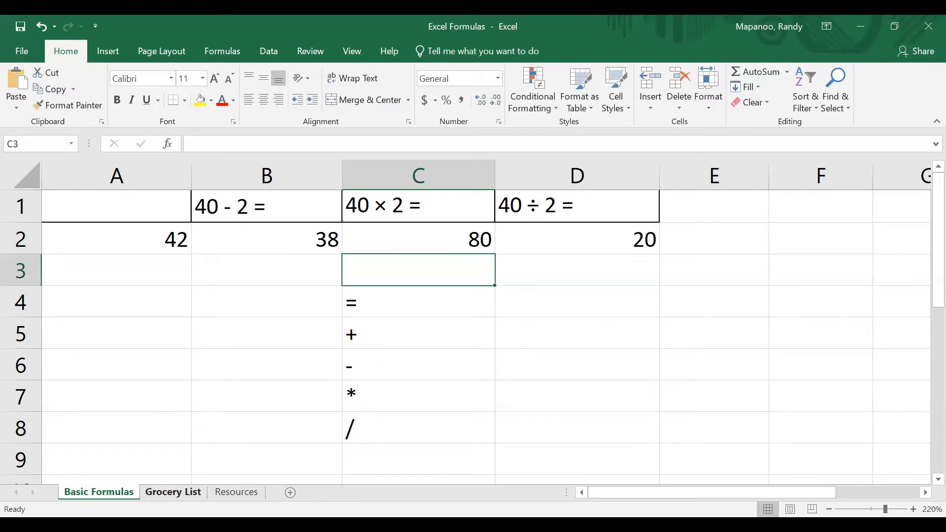
pyautogui.click(173, 491)
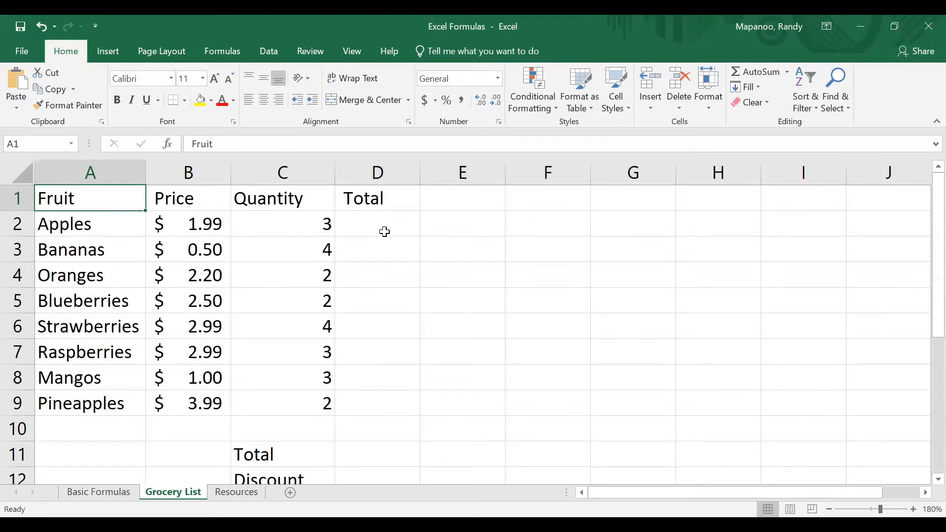
# Enter the formula =1.99*3 with fixed numbers in cell D2 for the Apples total
pyautogui.click(390, 228)
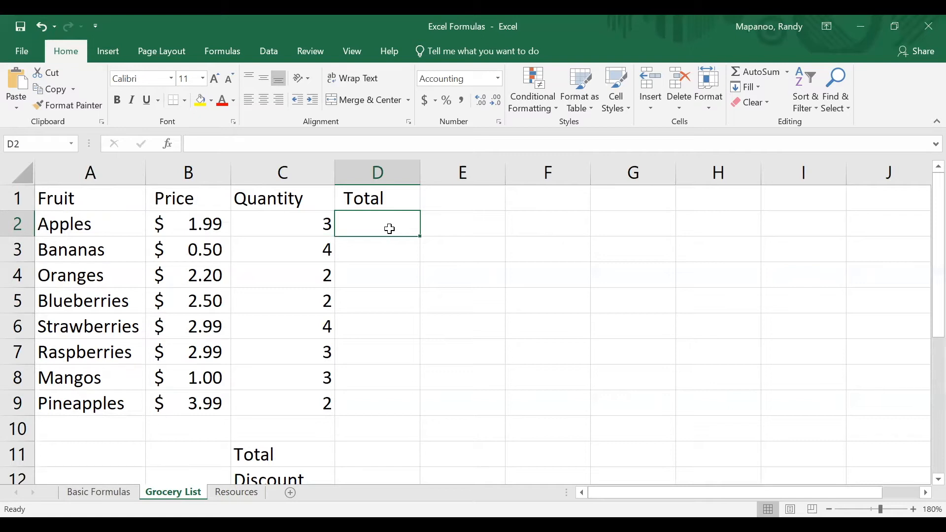
pyautogui.write('=')
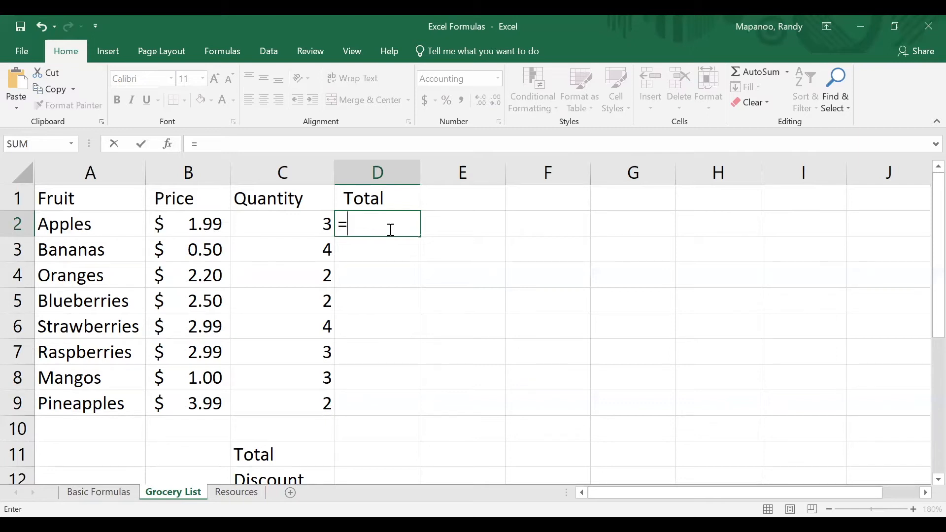
pyautogui.write('1.99*3')
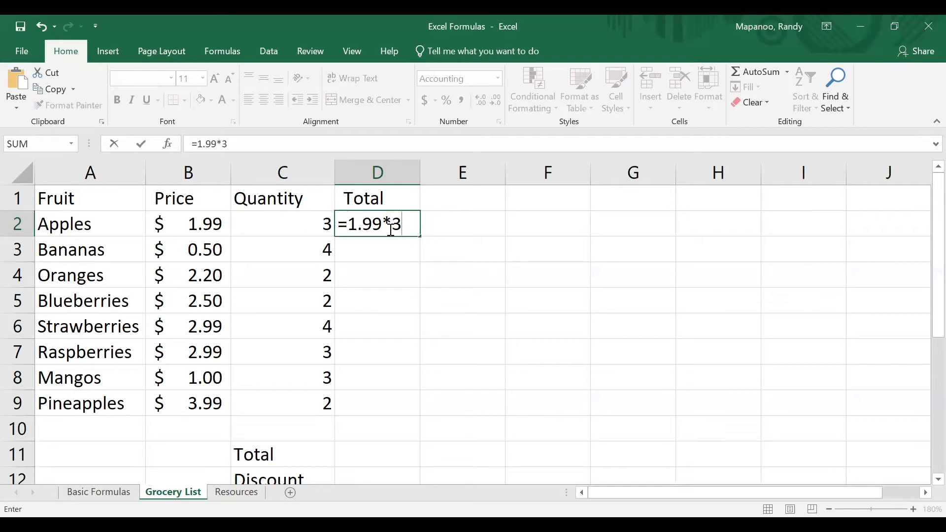
pyautogui.press('Return')
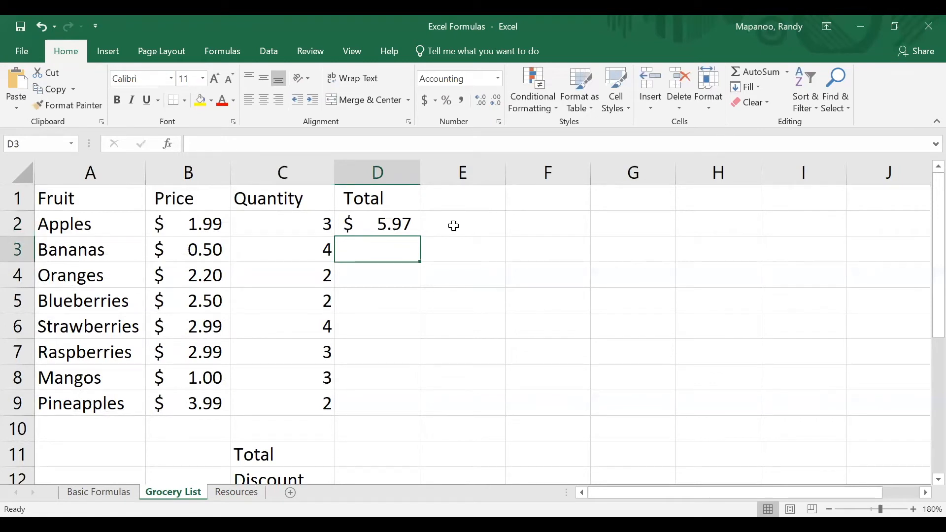
# Enter the cell-reference formula =B3*C3 in cell D3 for the Bananas total
pyautogui.write('=')
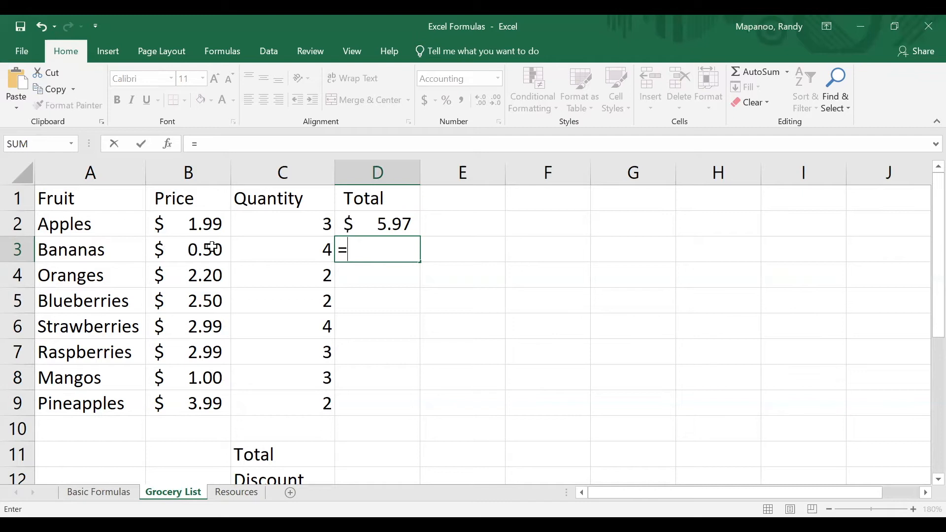
pyautogui.write('b3')
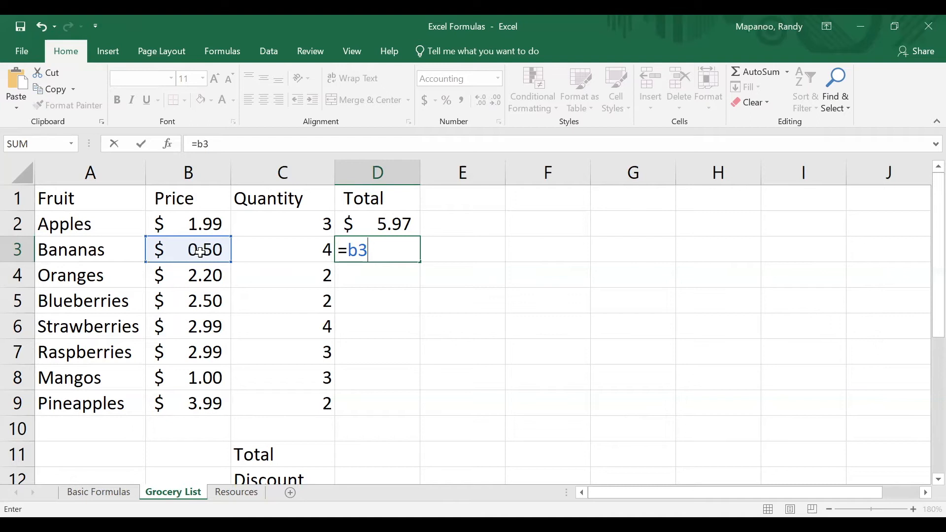
pyautogui.write('*')
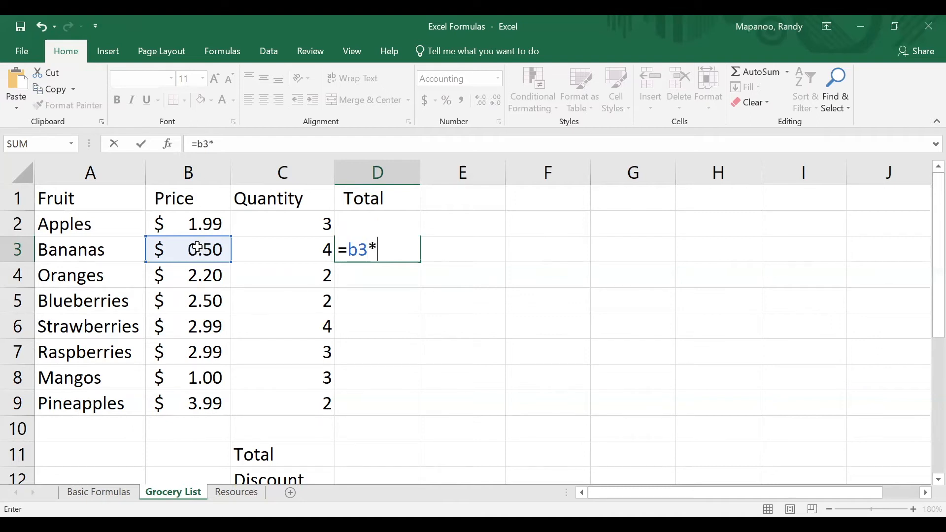
pyautogui.click(287, 257)
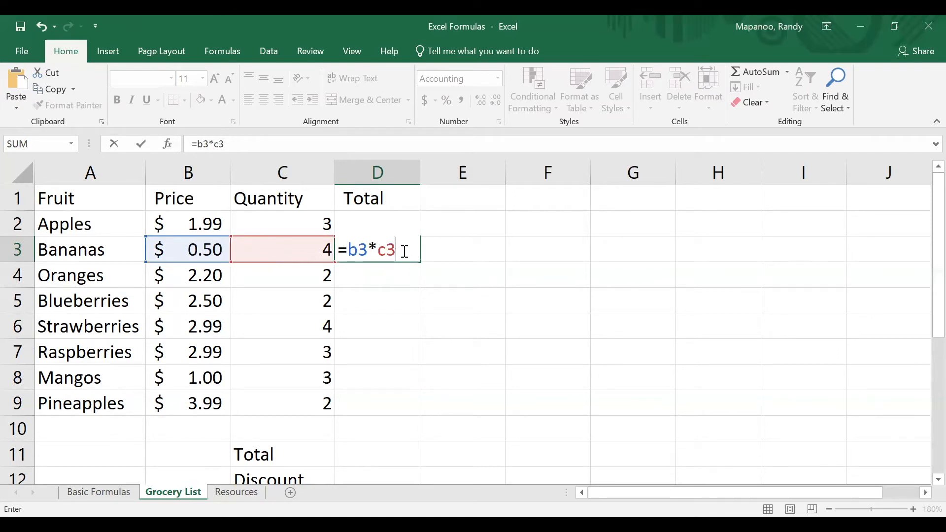
pyautogui.press('Return')
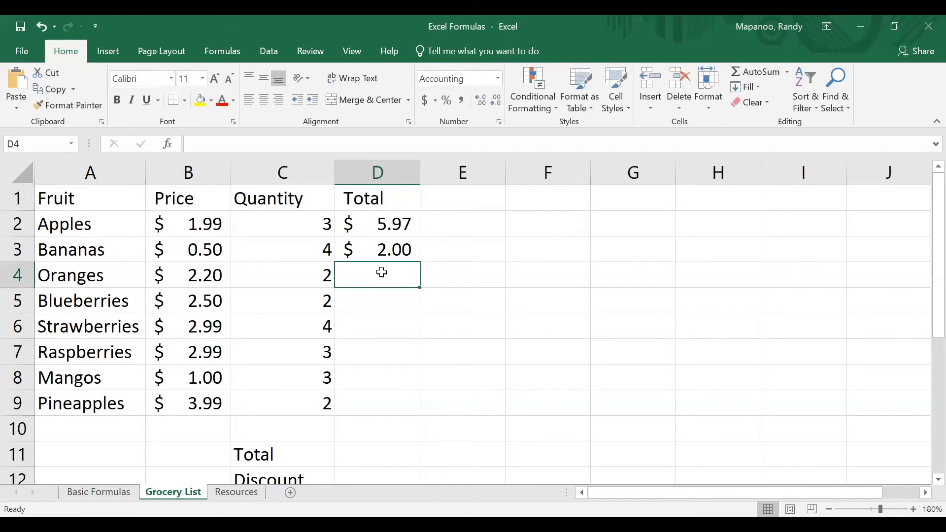
# Calculate the Oranges total in cell D4 with the formula =B4*C4
pyautogui.write('=')
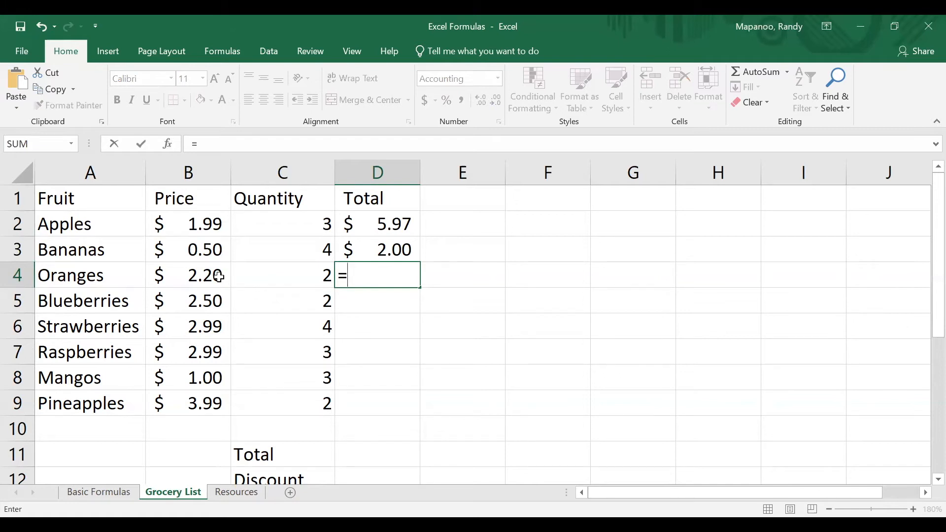
pyautogui.press('Left')
pyautogui.press('Left')
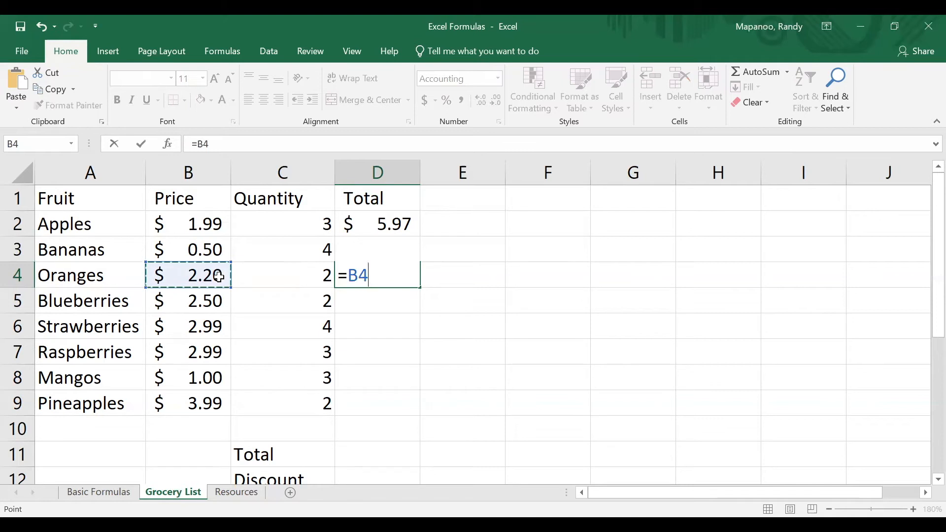
pyautogui.write('*')
pyautogui.press('Left')
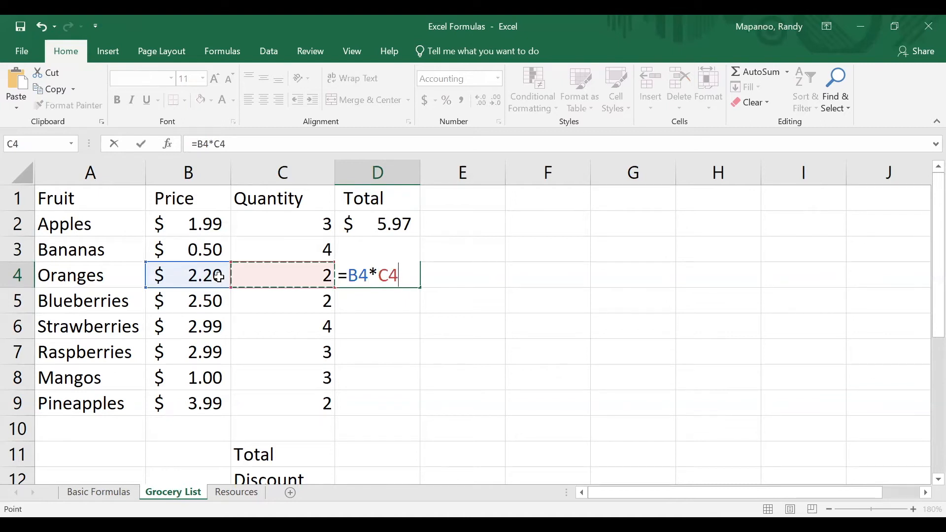
pyautogui.press('Return')
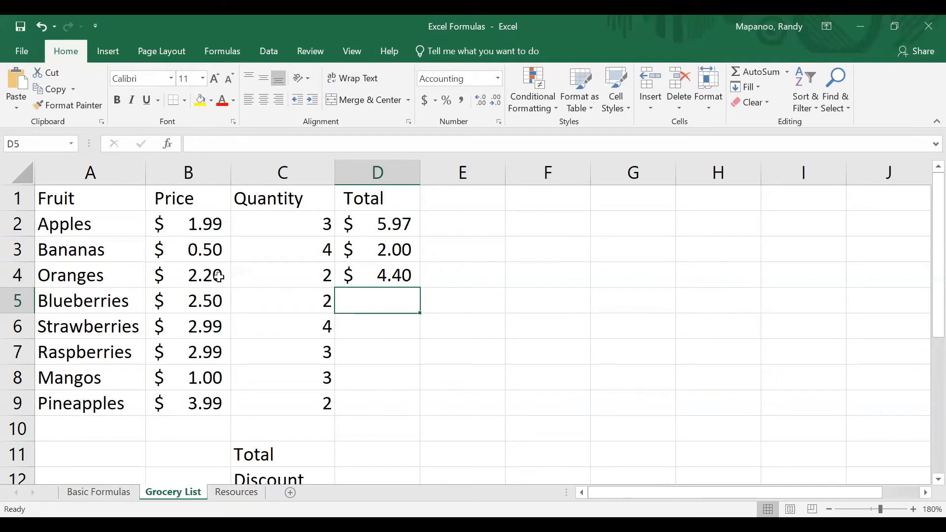
# Calculate the Blueberries total in cell D5 with the formula =B5*C5
pyautogui.write('=')
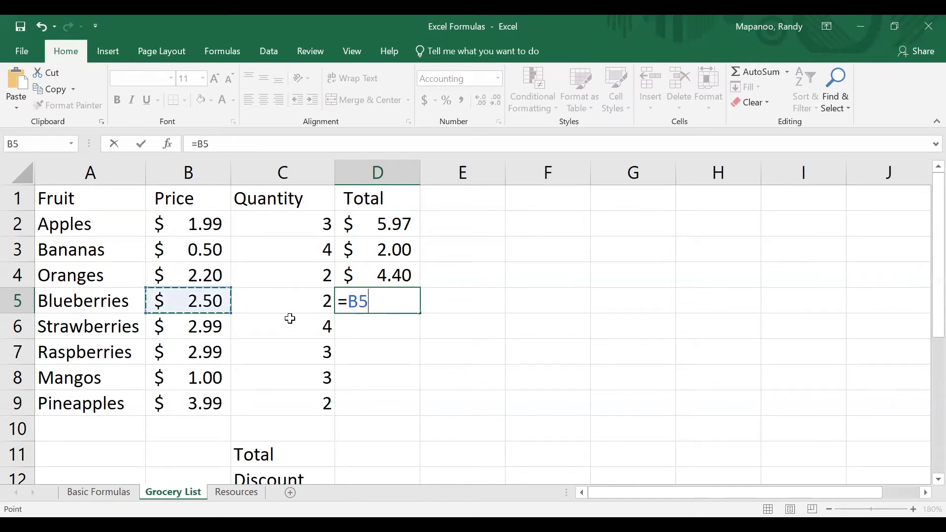
pyautogui.write('*')
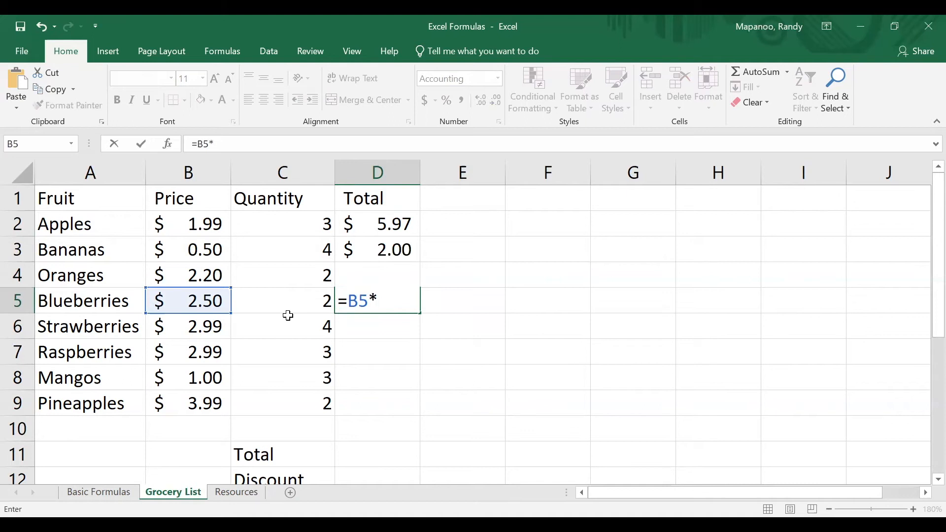
pyautogui.click(309, 301)
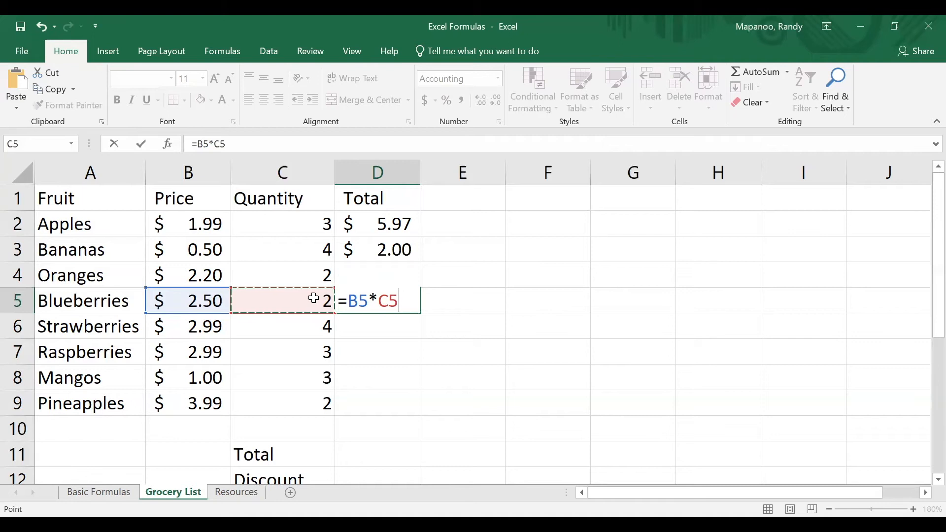
pyautogui.press('Return')
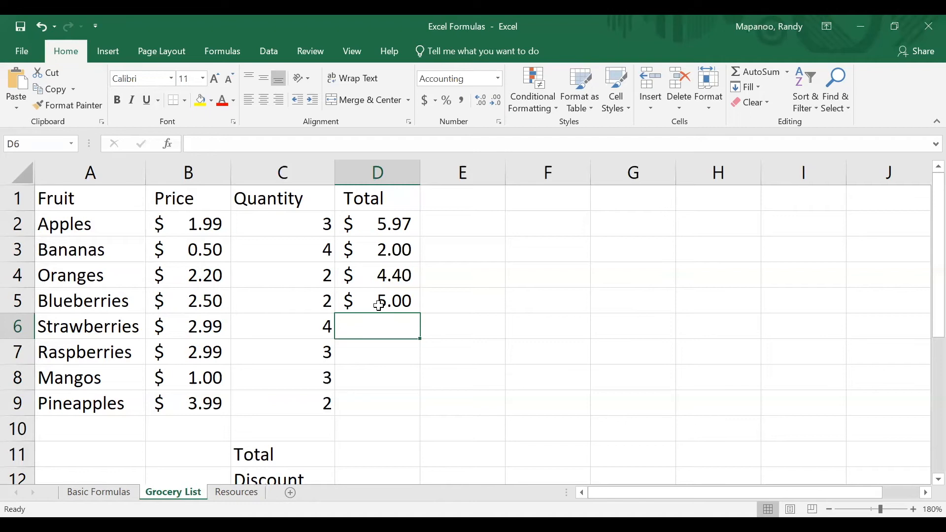
# Set the Bananas price in B3 to 25.00 and the Apples price in B2 to 20.00
pyautogui.click(212, 252)
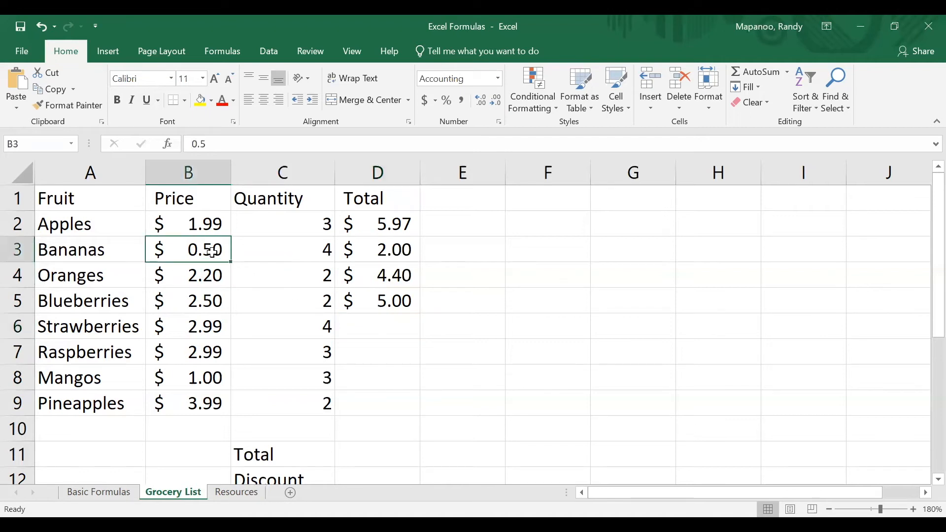
pyautogui.write('25.')
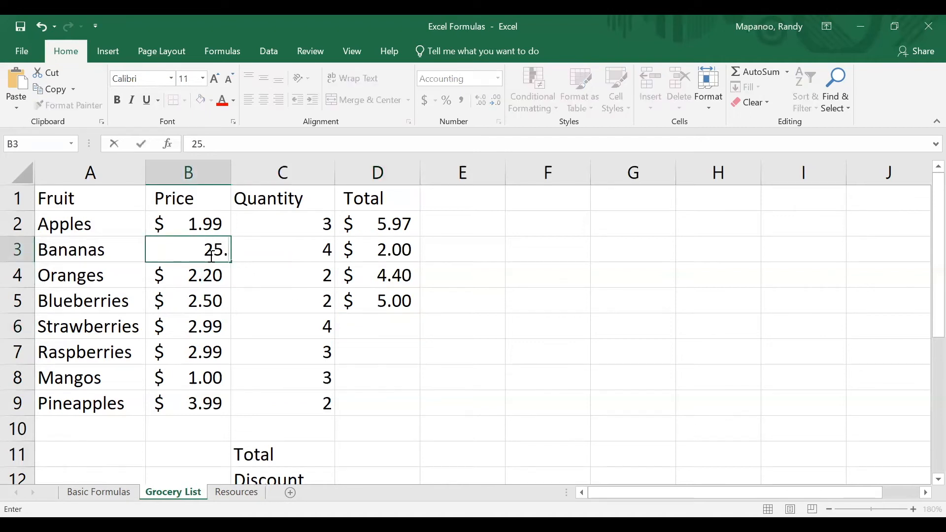
pyautogui.write('00')
pyautogui.press('Return')
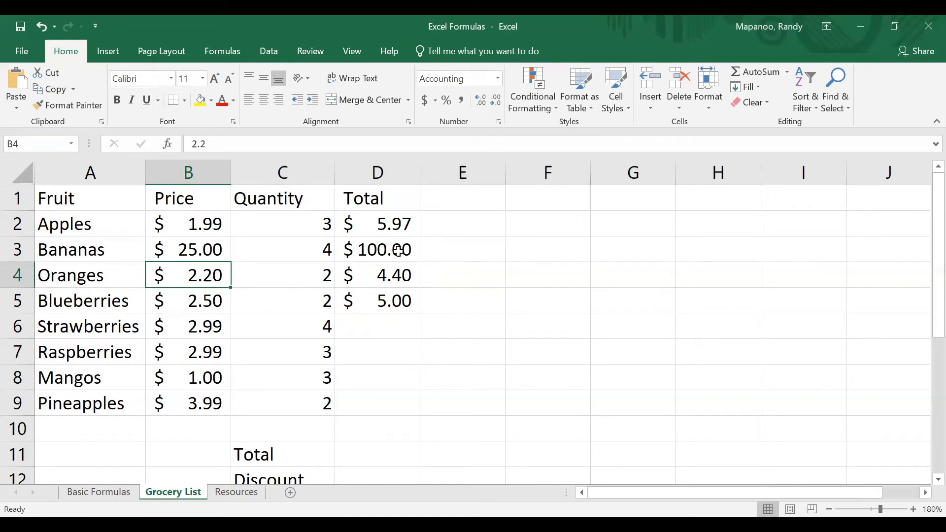
pyautogui.click(211, 228)
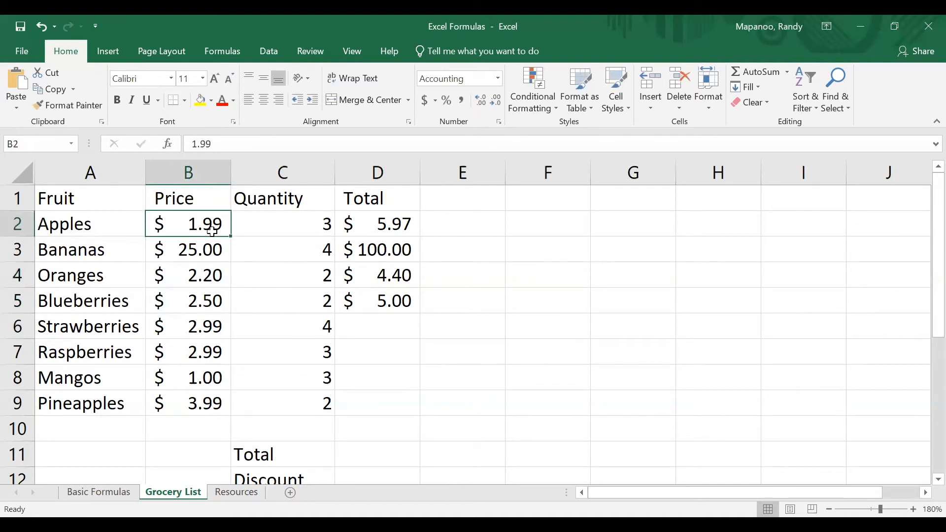
pyautogui.write('20.00')
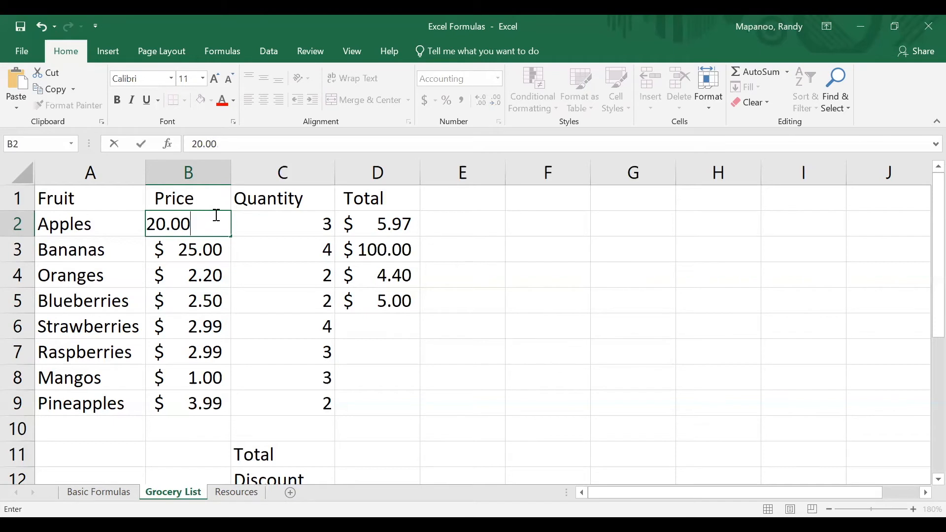
pyautogui.press('Return')
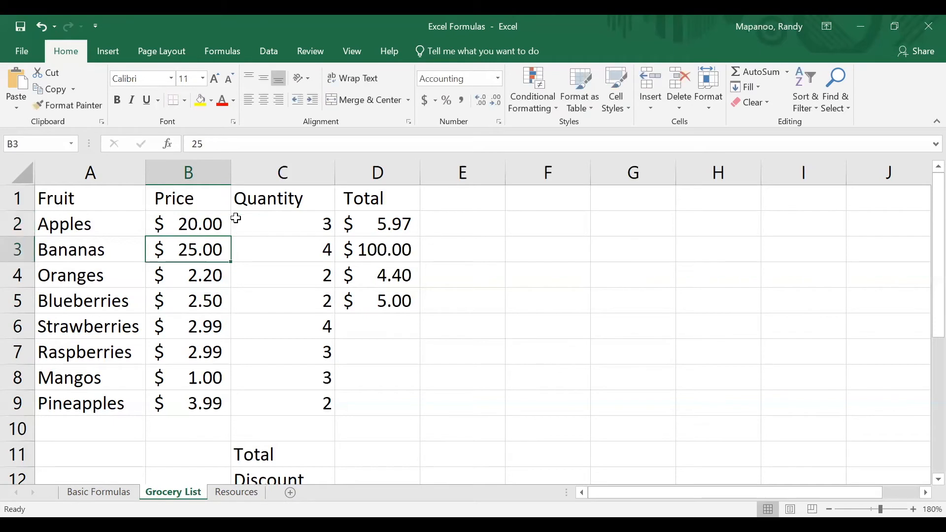
# Inspect the formulas behind the Bananas total in D3 and the Apples total in D2
pyautogui.doubleClick(382, 253)
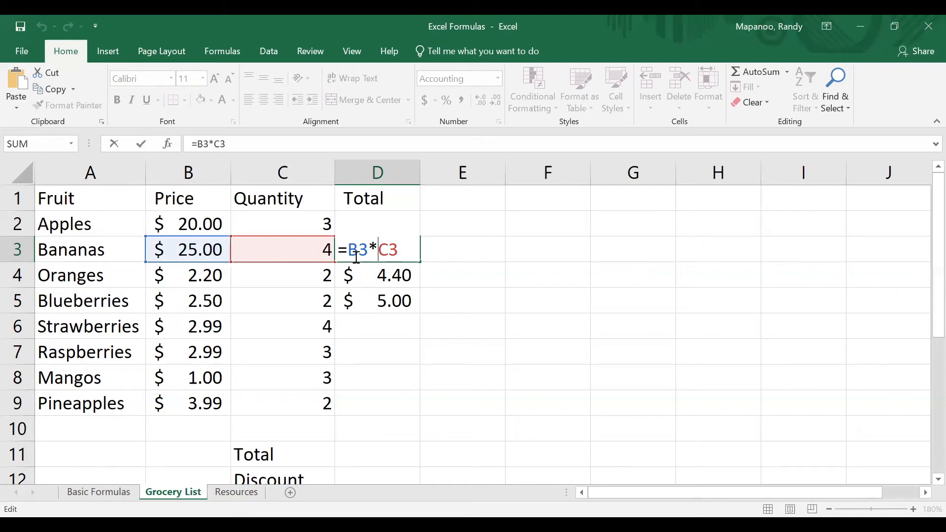
pyautogui.press('Return')
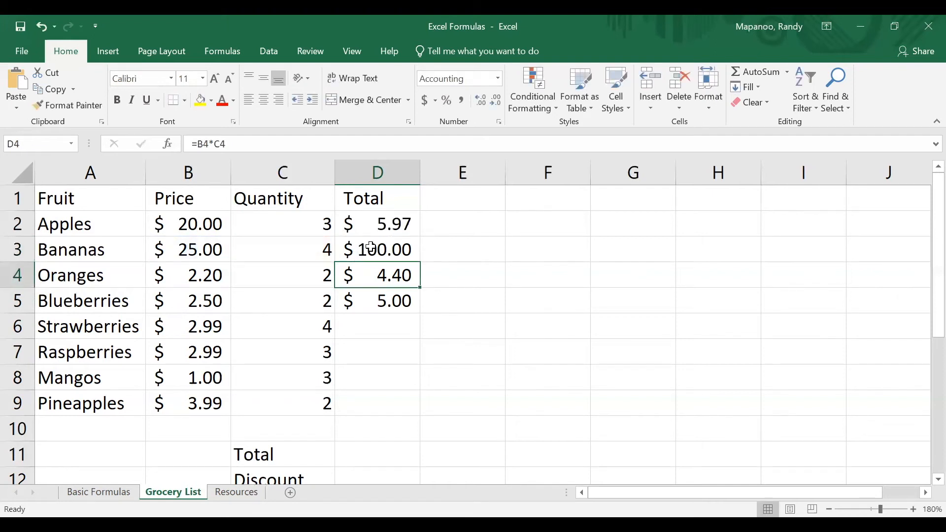
pyautogui.click(378, 225)
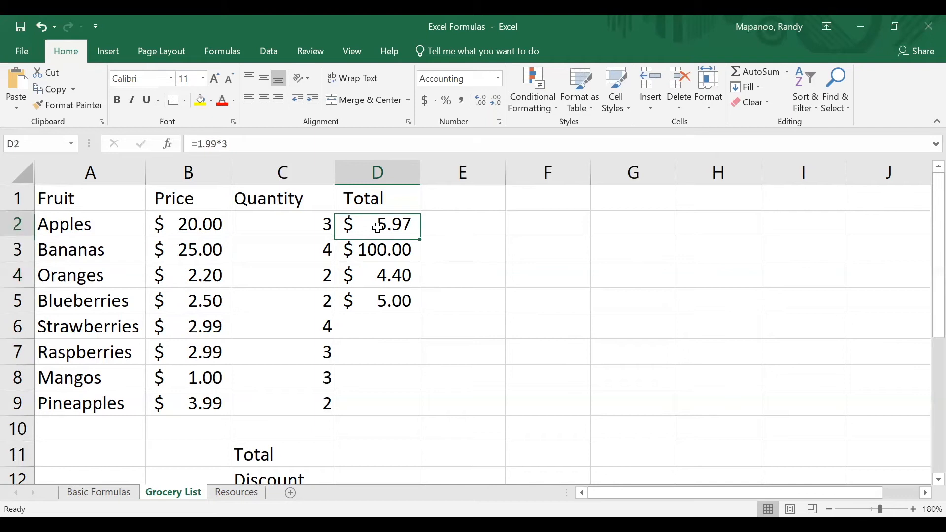
# Replace the fixed numbers in the Apples total formula in D2 with cell references, making it =B2*C2
pyautogui.doubleClick(383, 225)
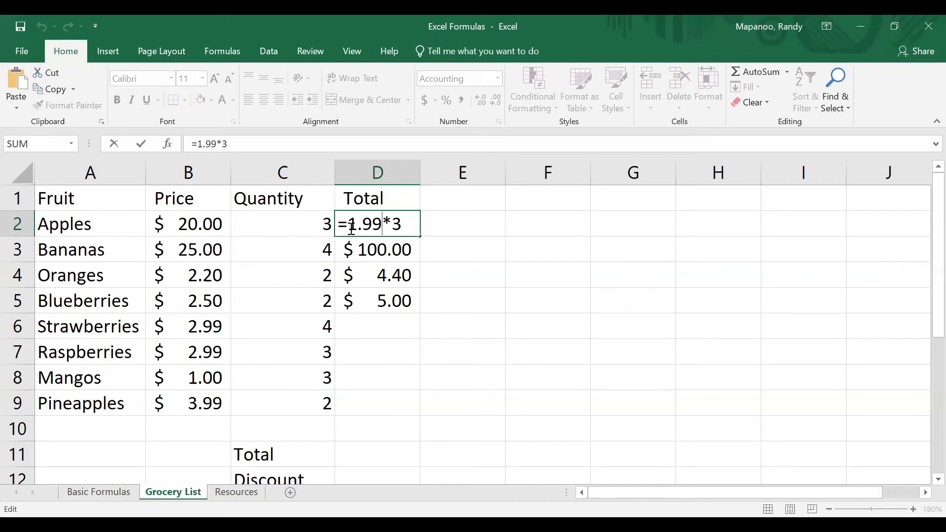
pyautogui.click(404, 229)
pyautogui.press('BackSpace')
pyautogui.press('BackSpace')
pyautogui.press('BackSpace')
pyautogui.press('BackSpace')
pyautogui.press('BackSpace')
pyautogui.press('BackSpace')
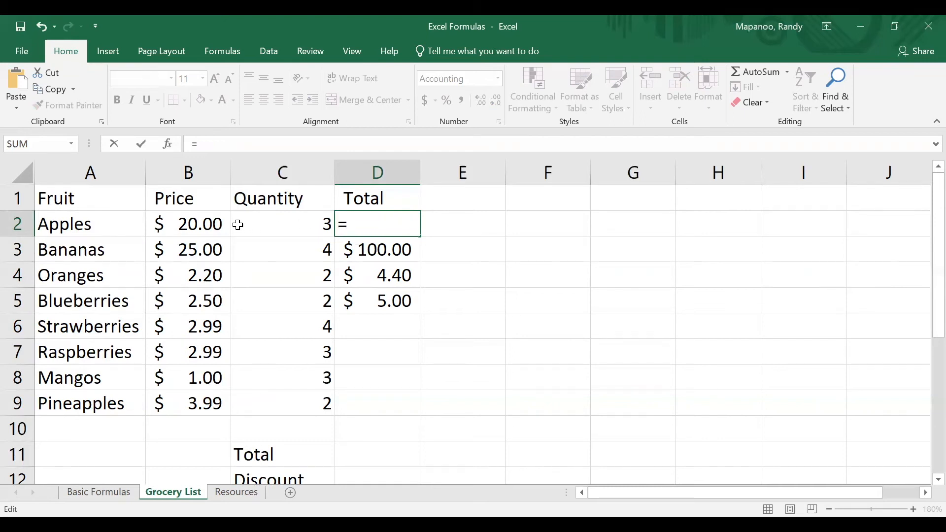
pyautogui.click(219, 223)
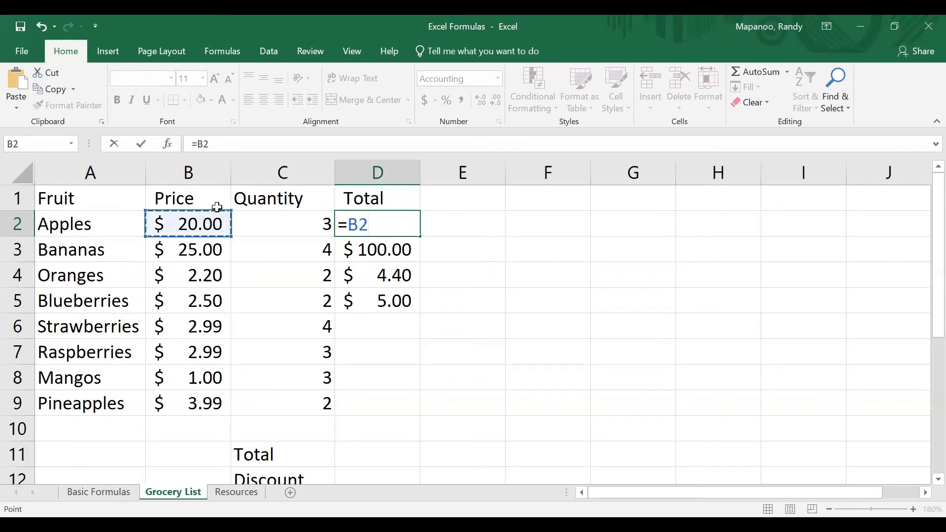
pyautogui.write('*')
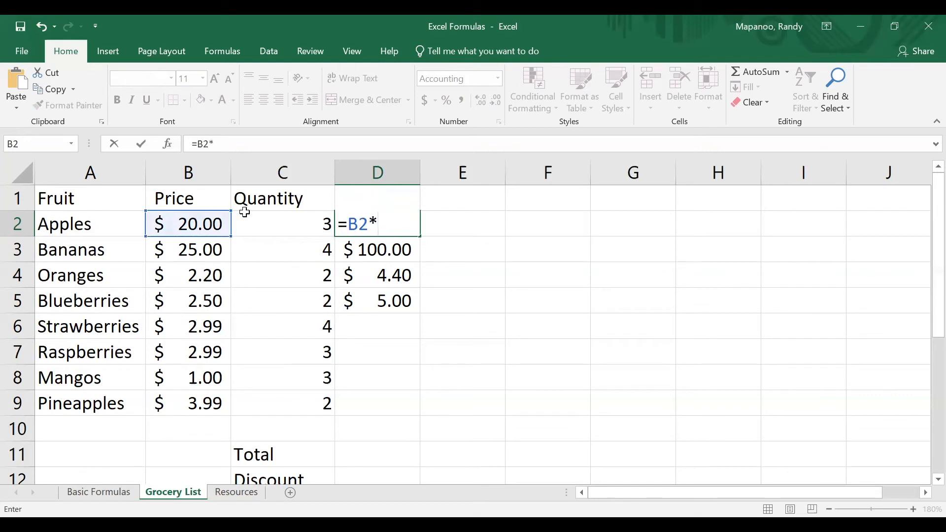
pyautogui.click(283, 218)
pyautogui.press('Return')
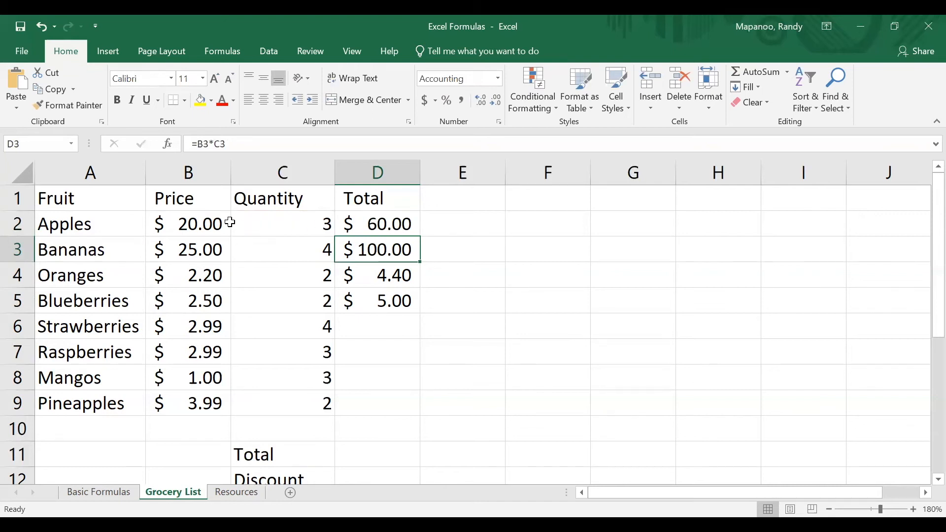
# Set the Apples quantity in C2 to 1 and the Bananas quantity in C3 to 10
pyautogui.click(258, 224)
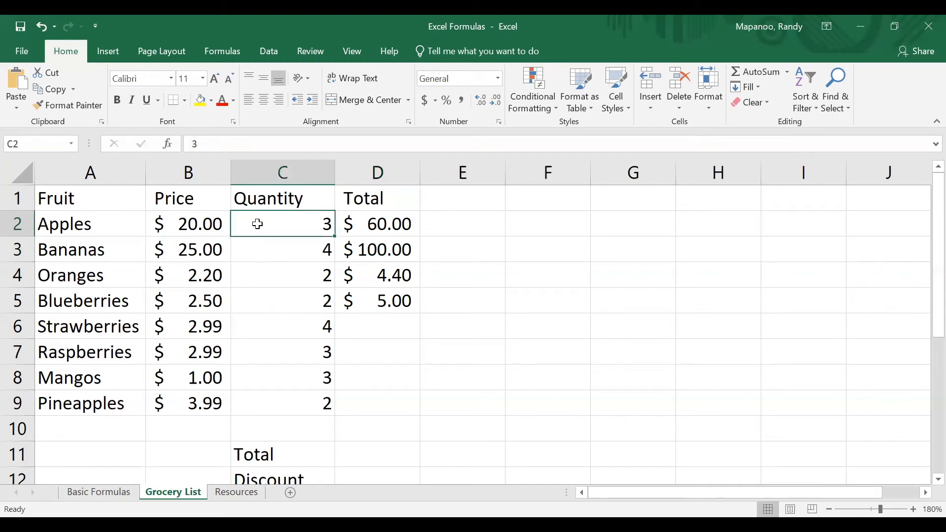
pyautogui.write('1')
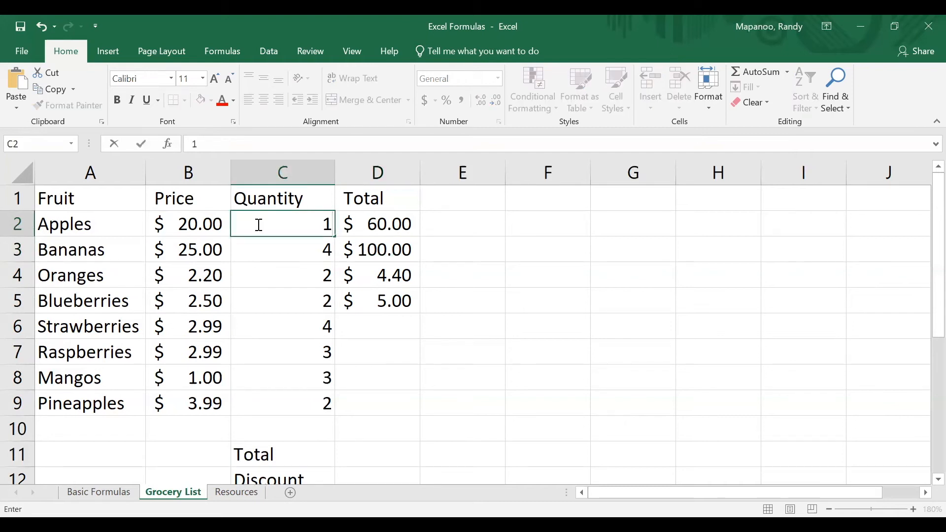
pyautogui.press('Return')
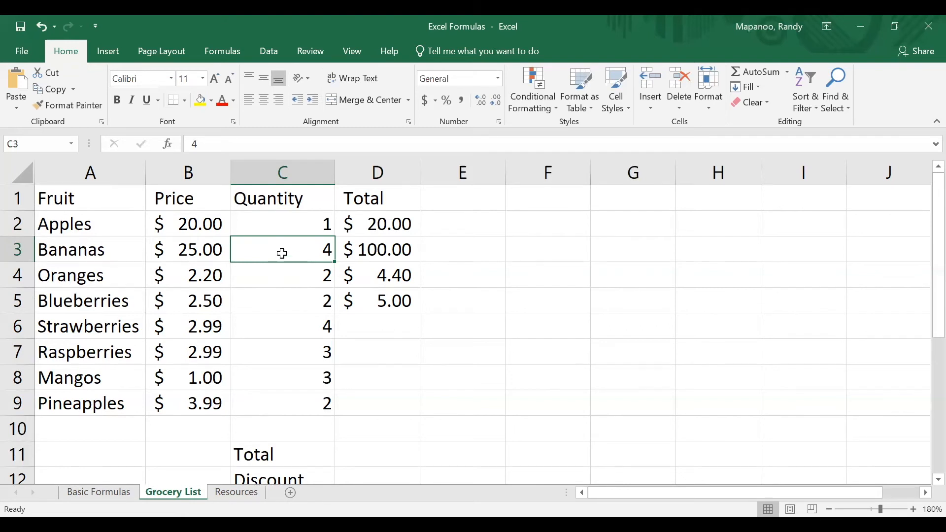
pyautogui.write('10')
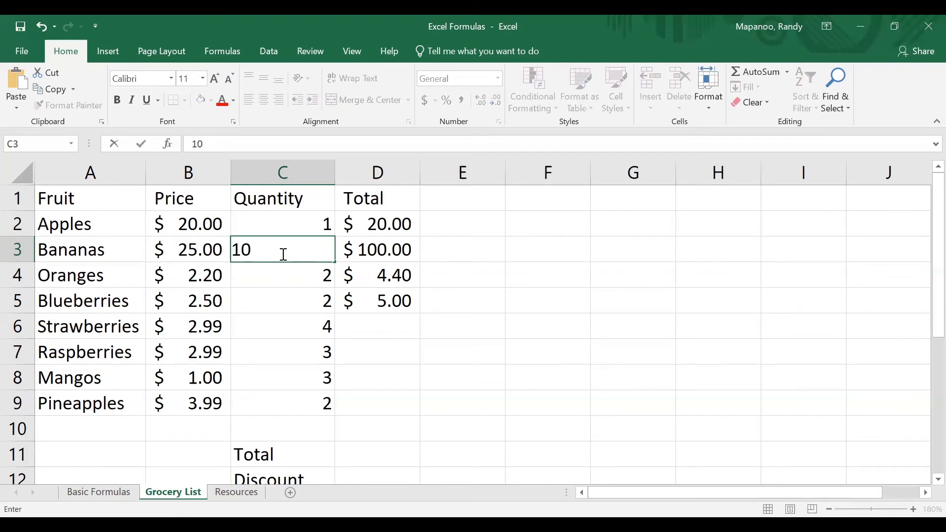
pyautogui.press('Return')
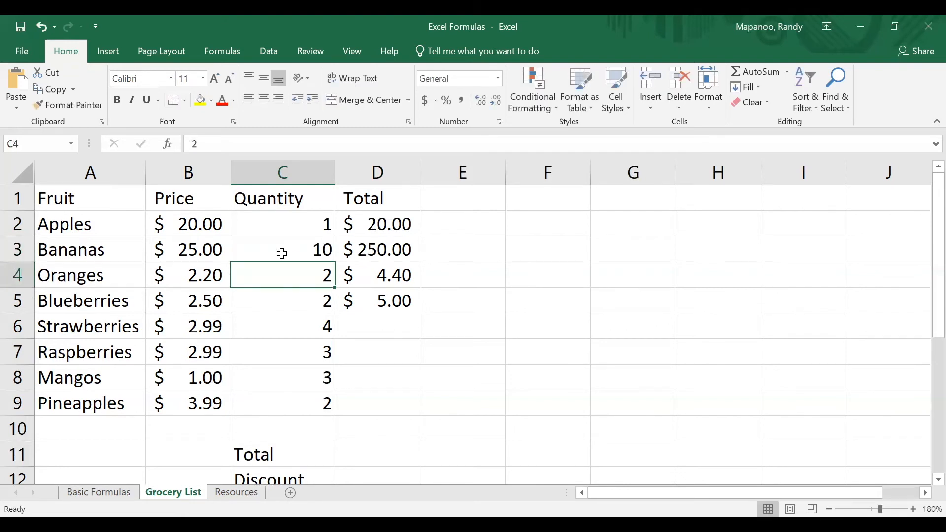
pyautogui.click(355, 249)
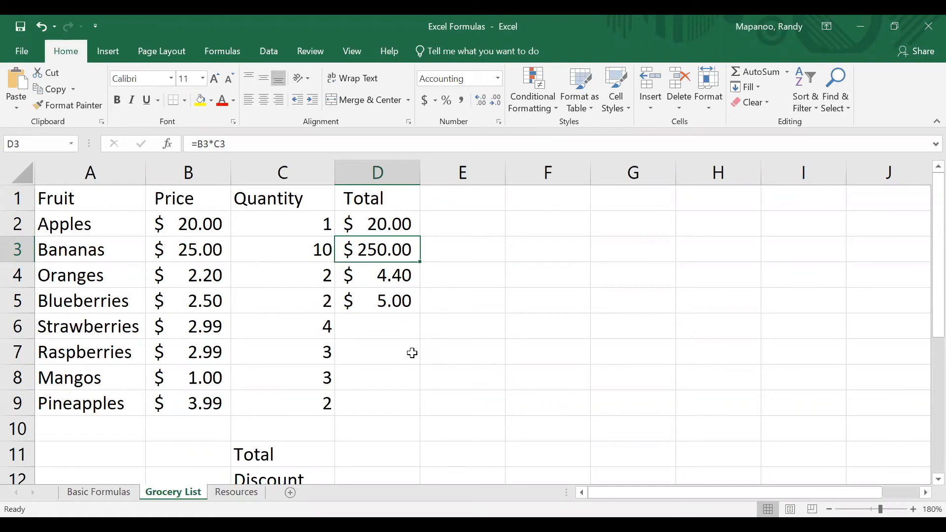
# Fill the Blueberries total formula from D5 down through D9 to calculate the remaining fruit totals
pyautogui.click(385, 333)
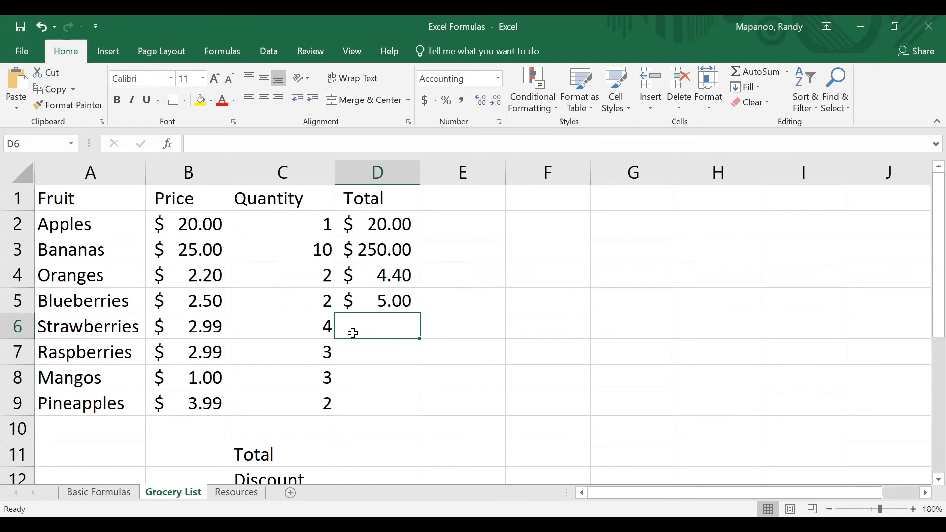
pyautogui.click(365, 306)
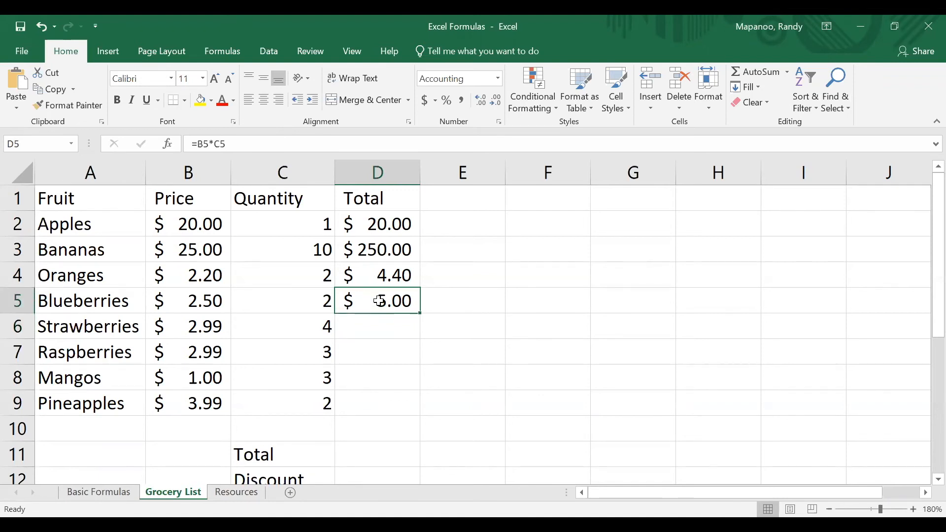
pyautogui.doubleClick(400, 301)
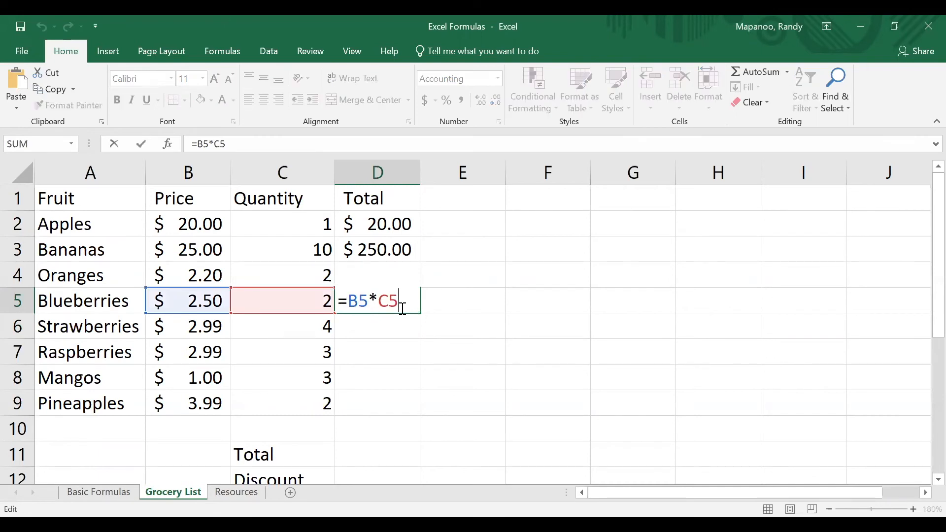
pyautogui.hotkey('ctrl', 'Return')
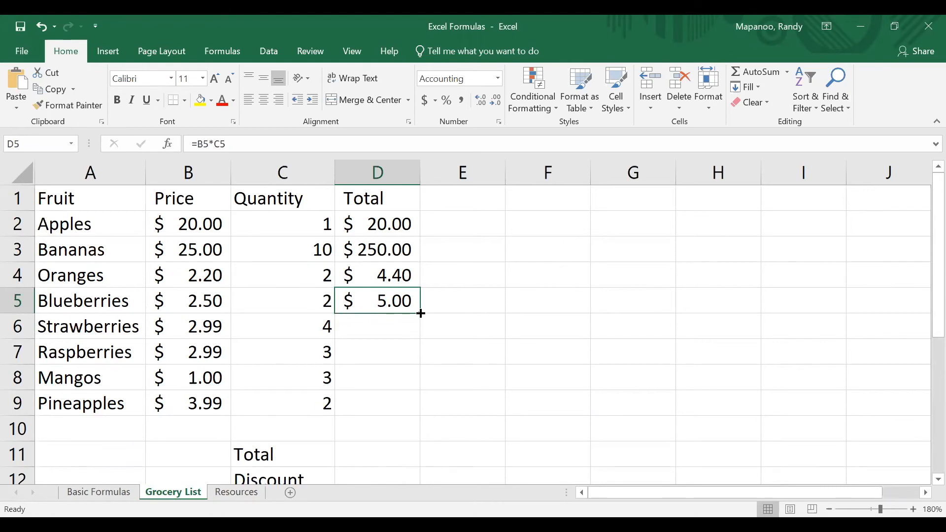
pyautogui.moveTo(422, 314); pyautogui.dragTo(401, 409)
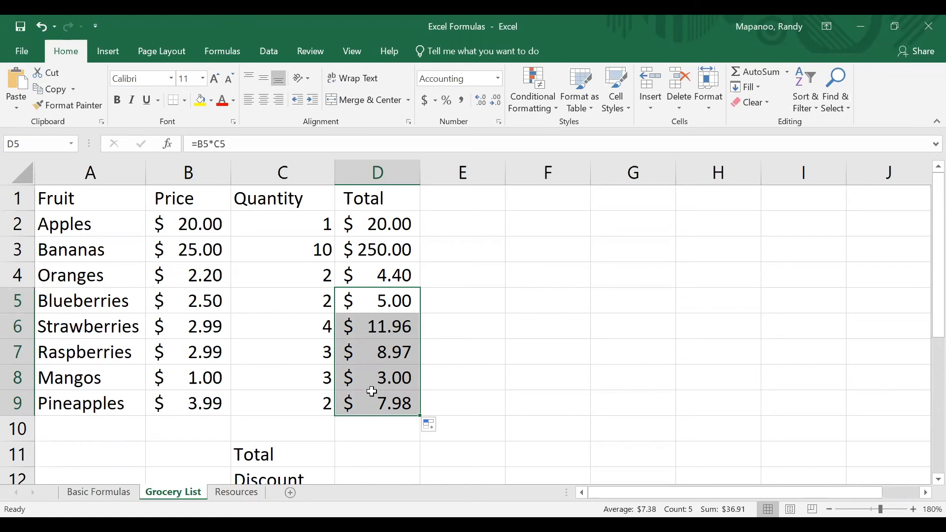
pyautogui.click(452, 405)
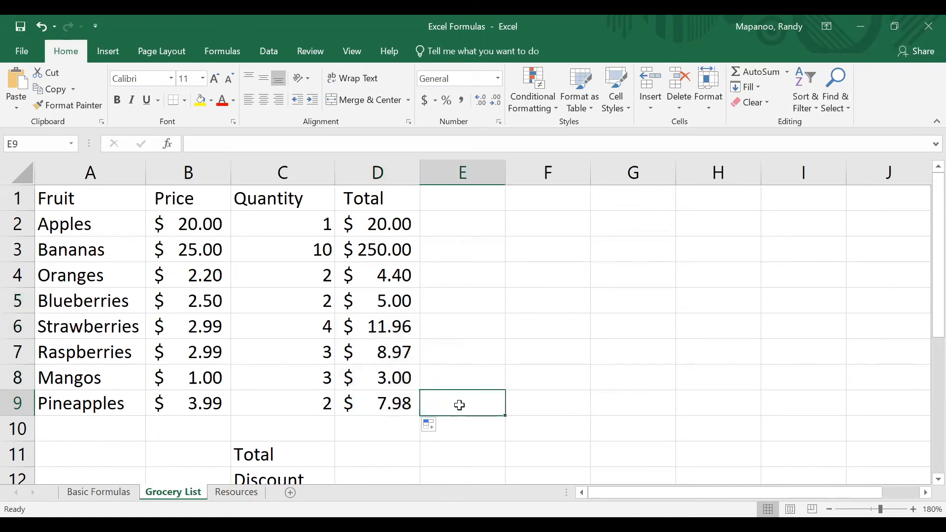
# Calculate the overall total in D11 with AutoSum, setting the formula to =SUM(D2:D9), and view the other AutoSum functions
pyautogui.click(375, 456)
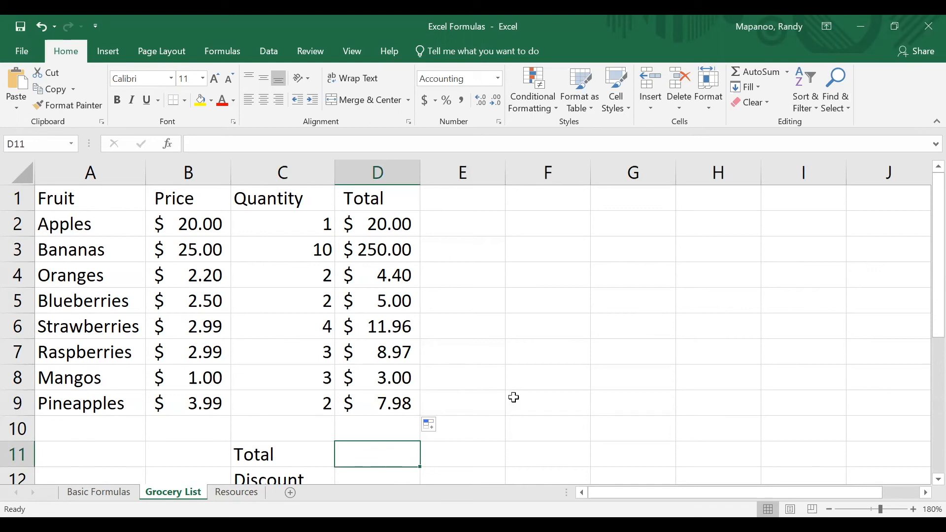
pyautogui.click(761, 75)
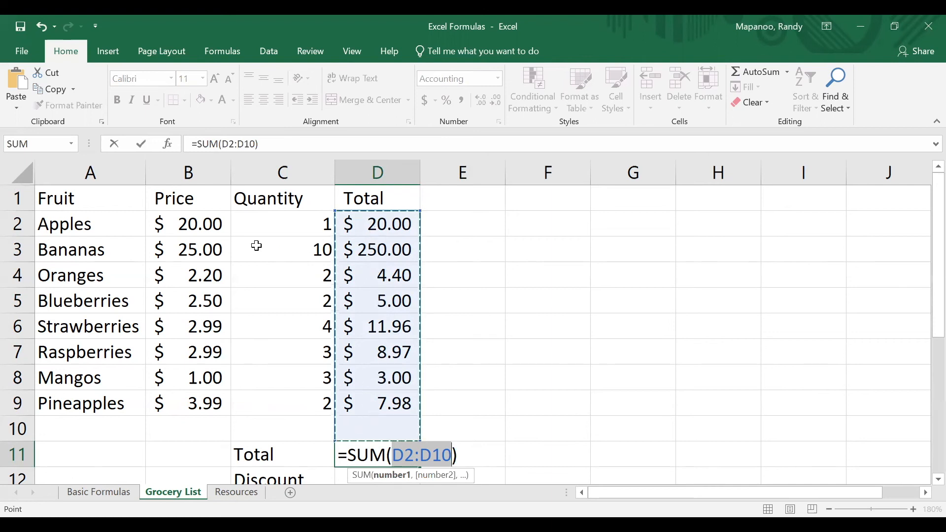
pyautogui.moveTo(198, 224); pyautogui.dragTo(204, 402)
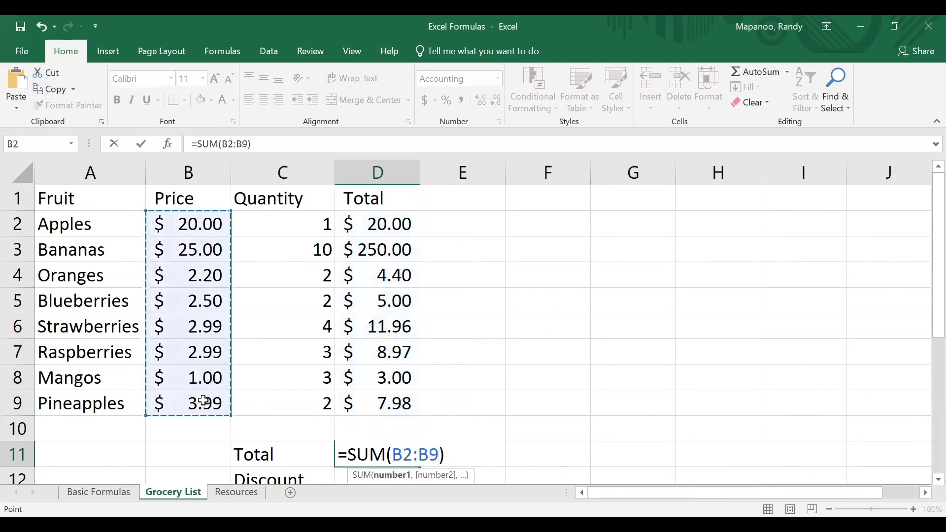
pyautogui.click(396, 229)
pyautogui.moveTo(397, 237); pyautogui.dragTo(378, 402)
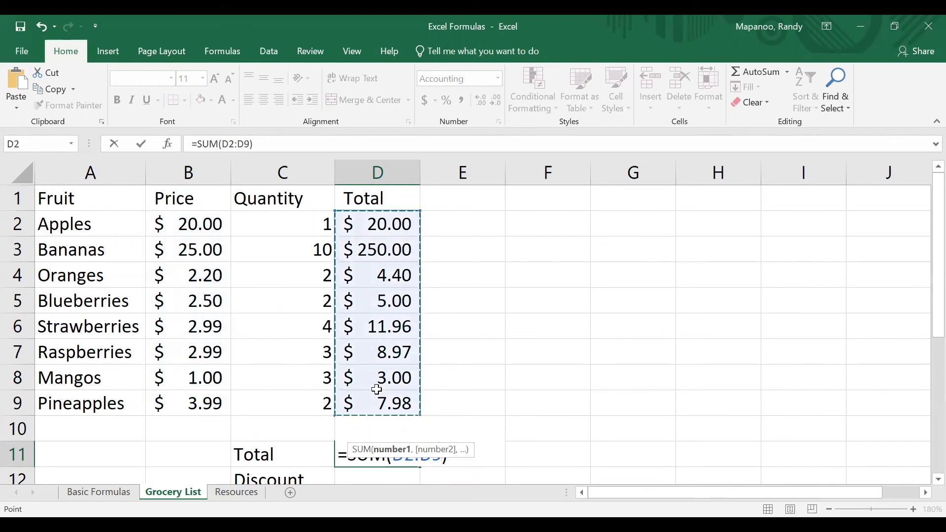
pyautogui.press('Return')
pyautogui.click(390, 428)
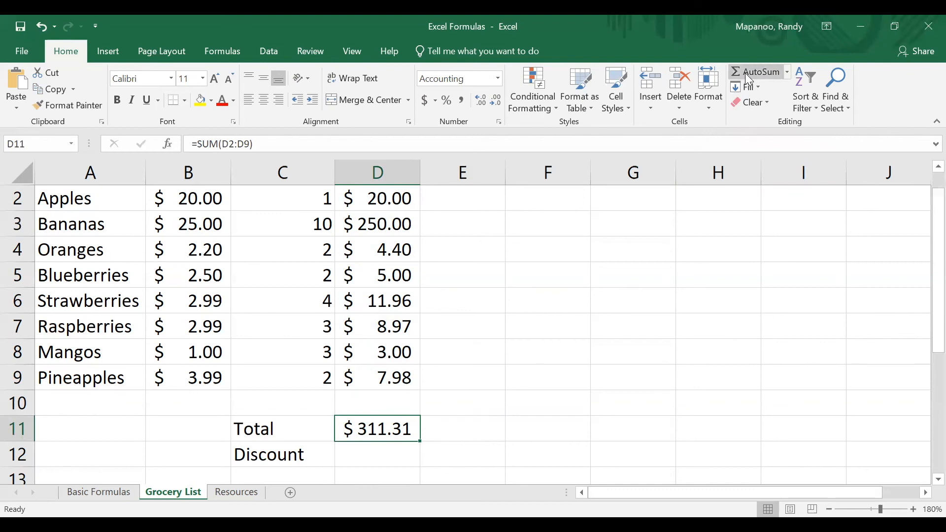
pyautogui.click(790, 75)
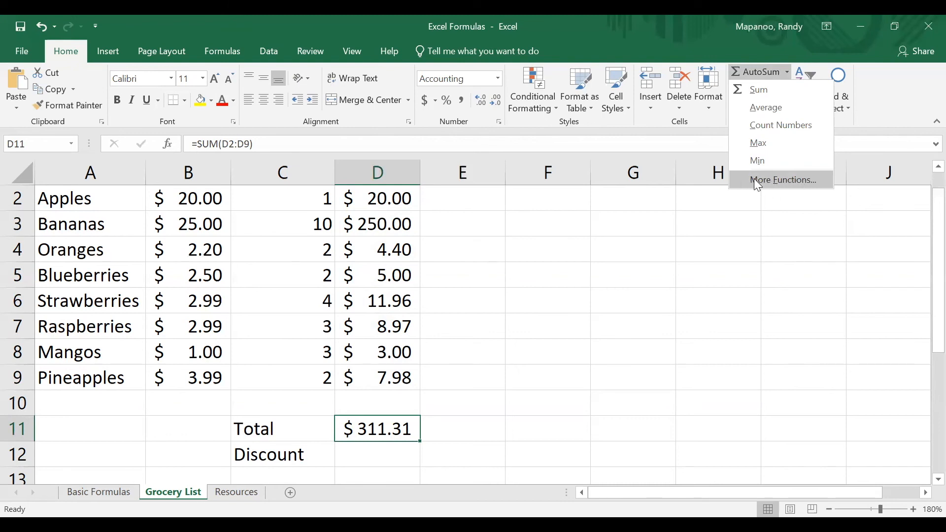
pyautogui.click(474, 407)
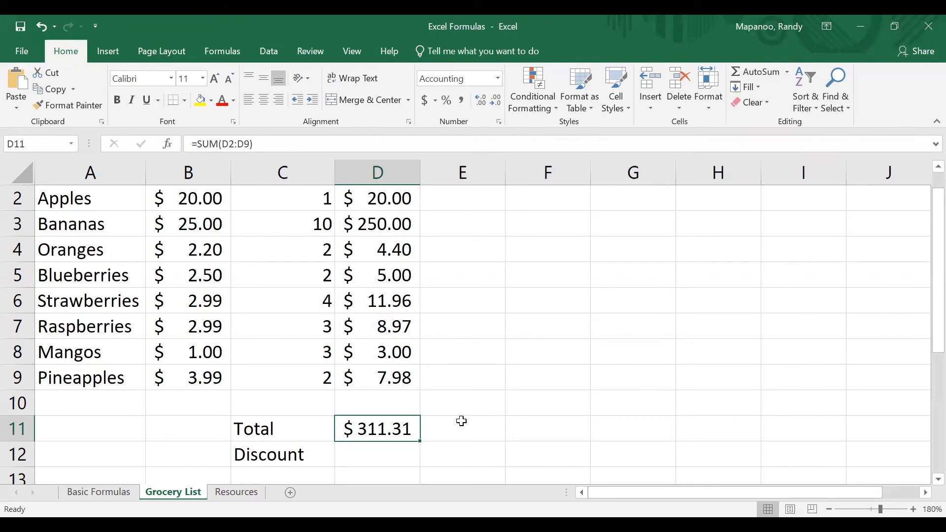
# Enter a discount rate of 20% in B12 beside the Discount label
pyautogui.click(379, 458)
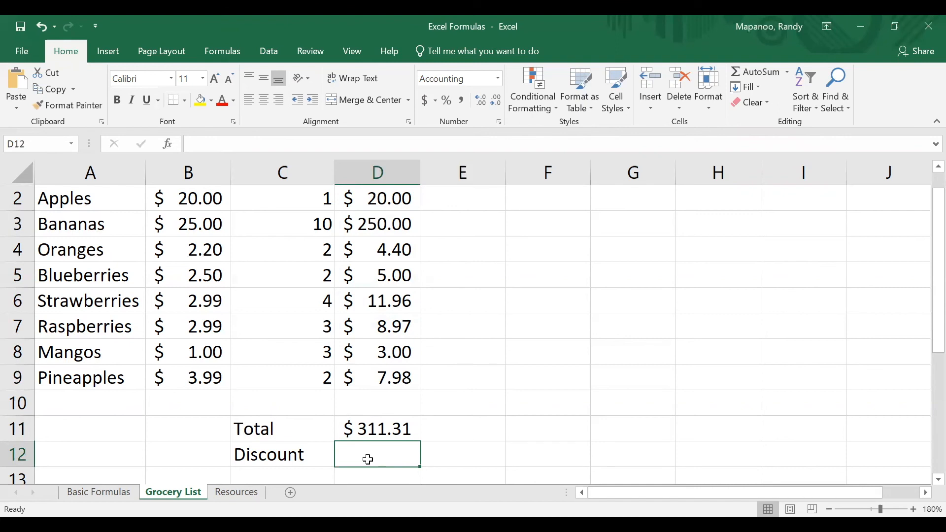
pyautogui.click(218, 458)
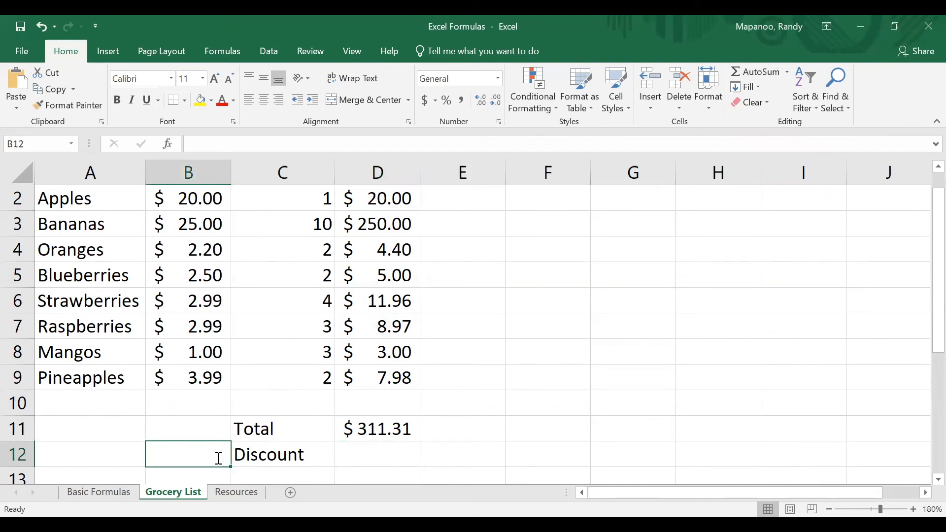
pyautogui.write('20%')
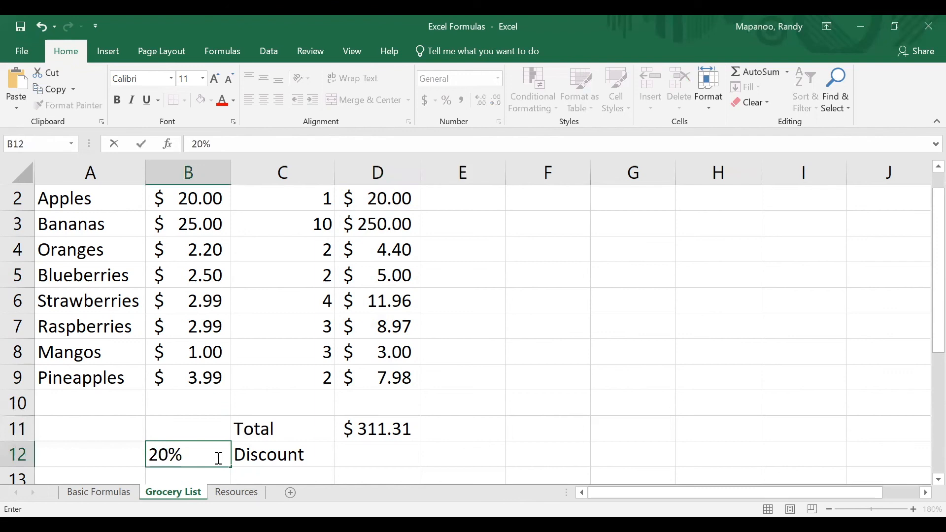
pyautogui.press('Return')
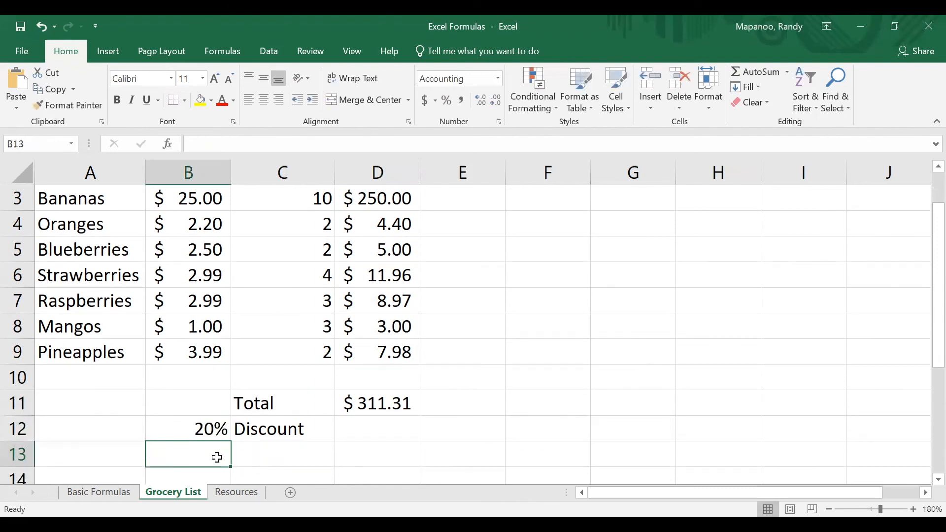
# Calculate the discounted total in D12 with the formula =D11*(1-B12)
pyautogui.click(347, 433)
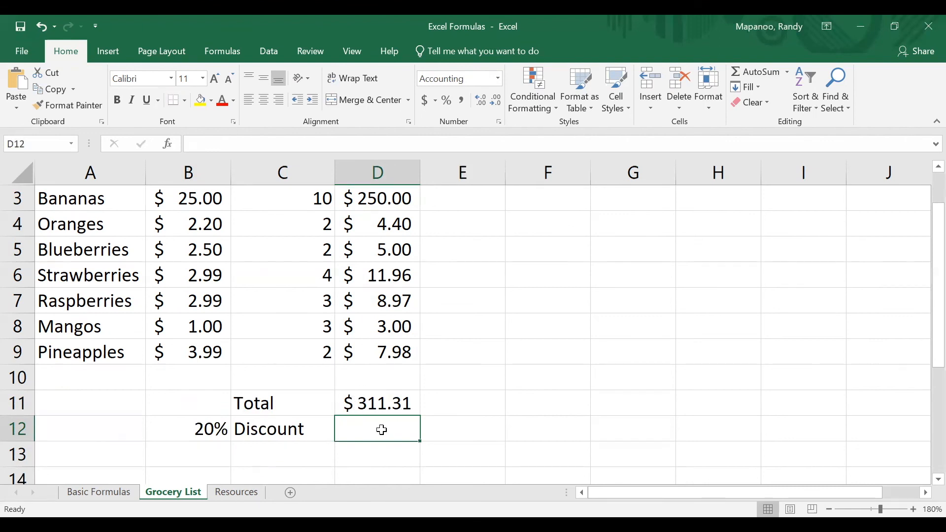
pyautogui.write('=')
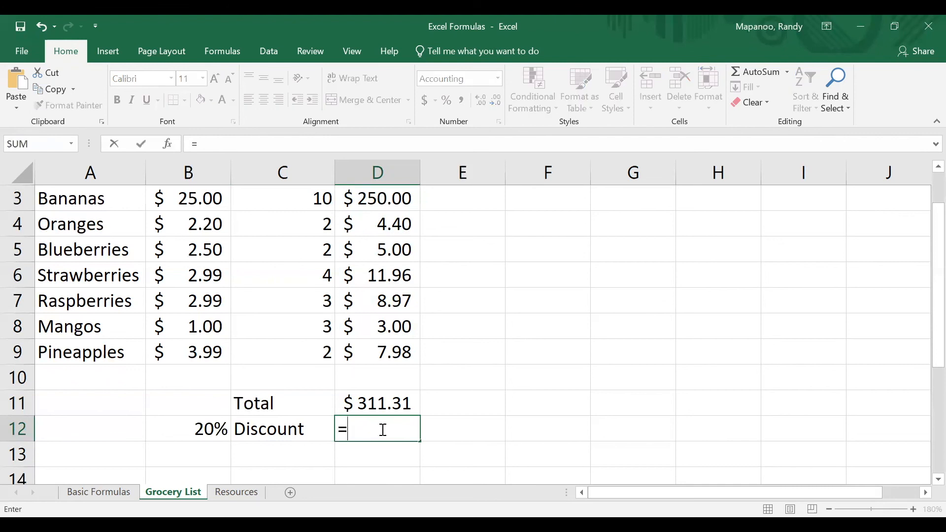
pyautogui.click(386, 406)
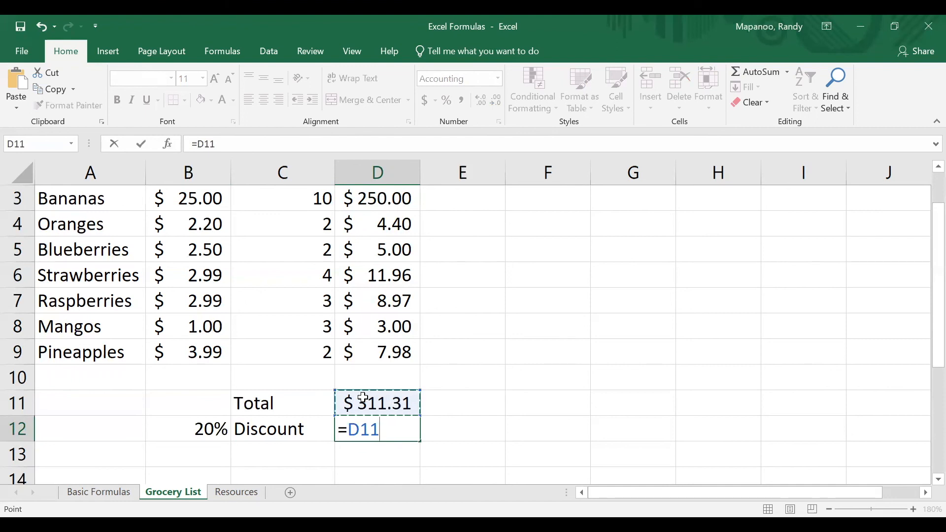
pyautogui.write('*')
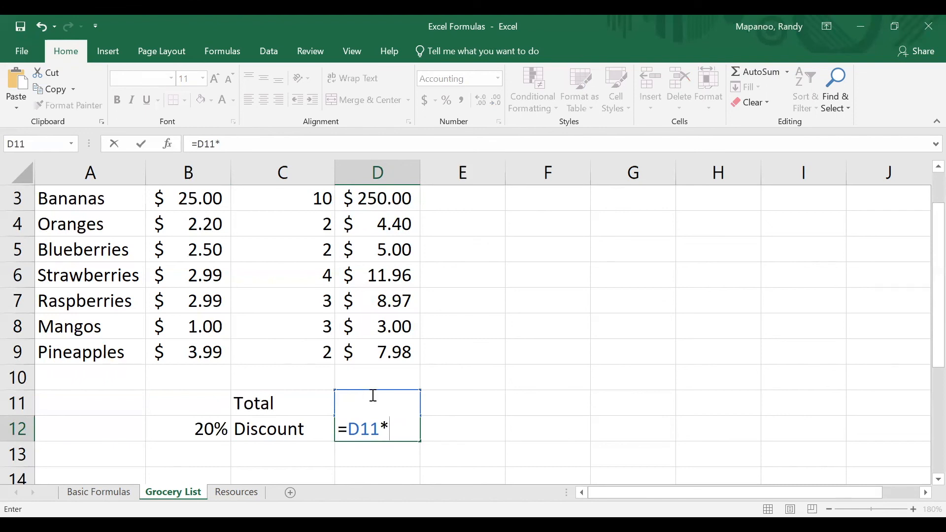
pyautogui.write('(1-')
pyautogui.click(212, 432)
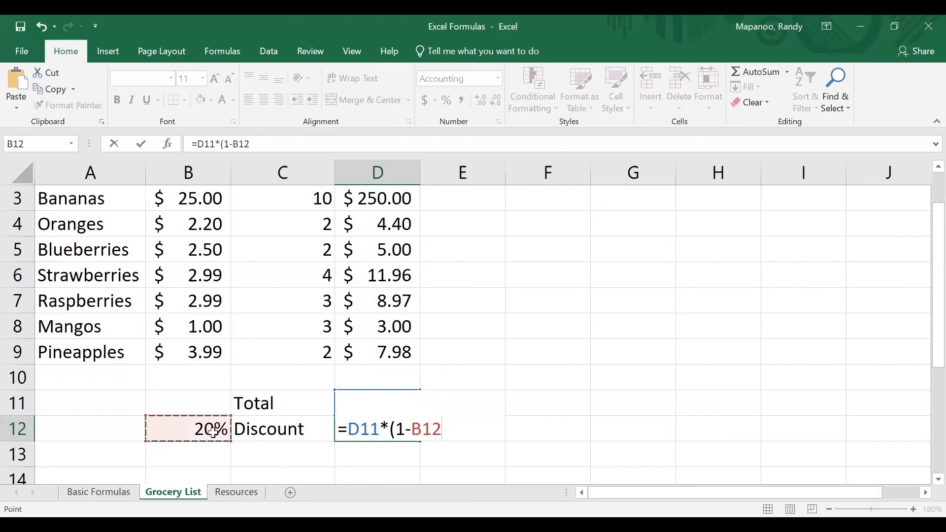
pyautogui.write(')')
pyautogui.press('Return')
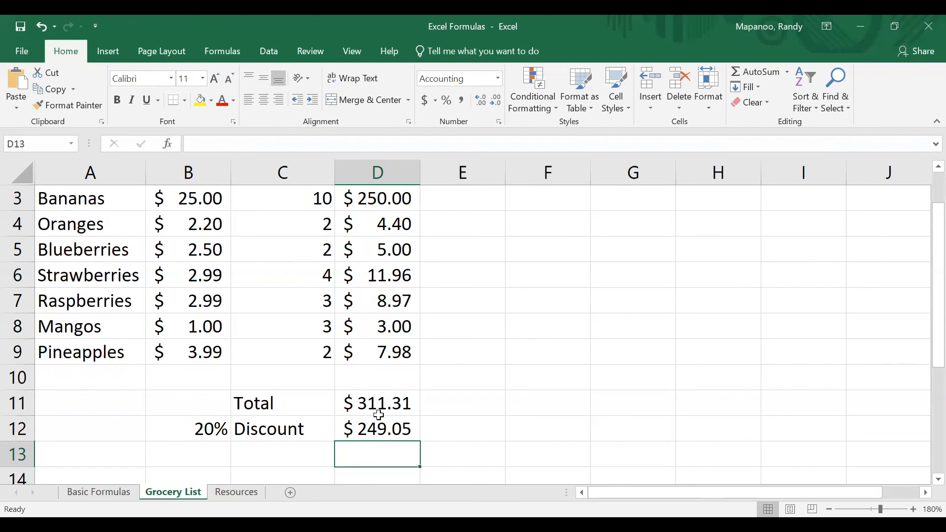
# Replace the Discount label in C12 with Tax
pyautogui.click(297, 428)
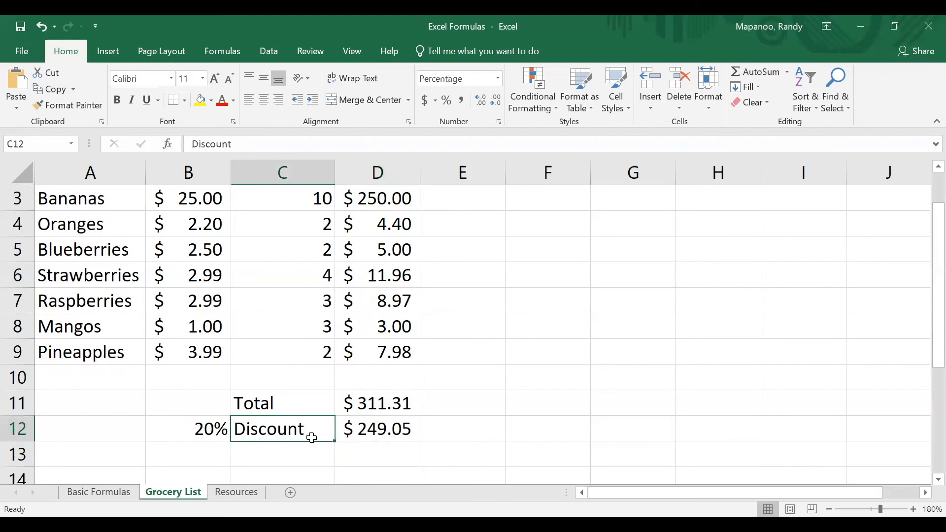
pyautogui.write('Tax')
pyautogui.press('Return')
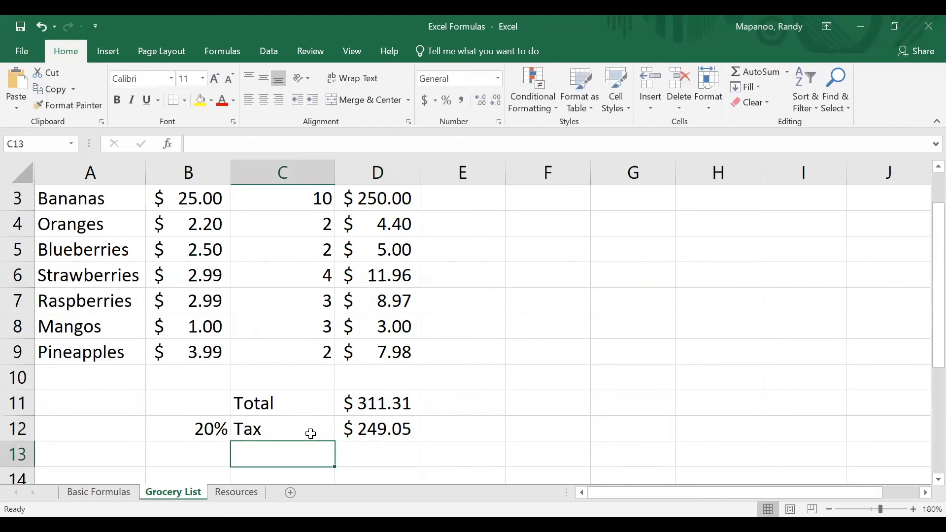
# Change the formula in D12 to add the percentage instead of subtracting it, making it =D11*(1+B12)
pyautogui.doubleClick(382, 430)
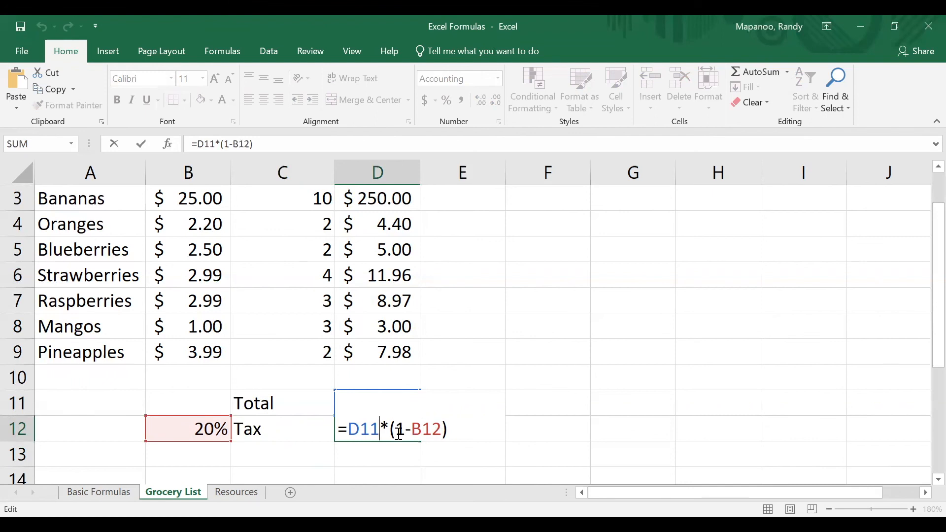
pyautogui.click(415, 431)
pyautogui.press('BackSpace')
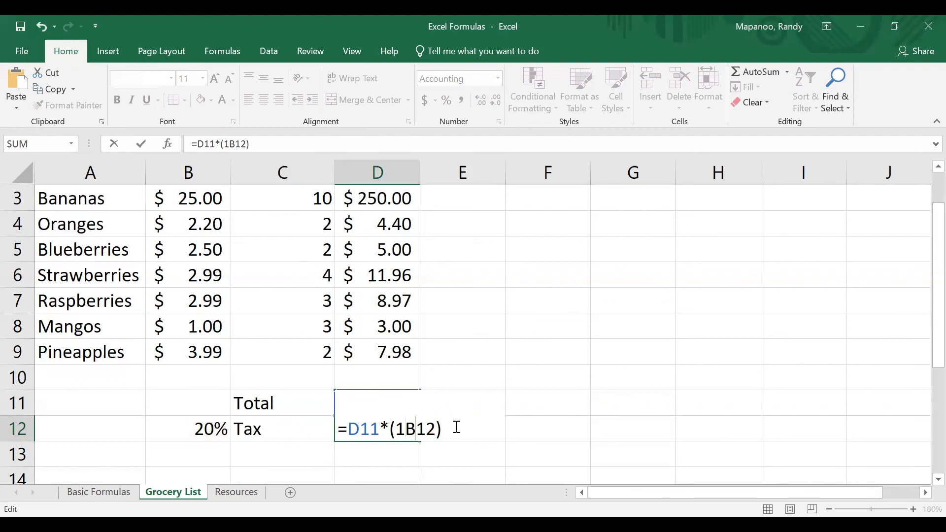
pyautogui.write('+')
pyautogui.press('Return')
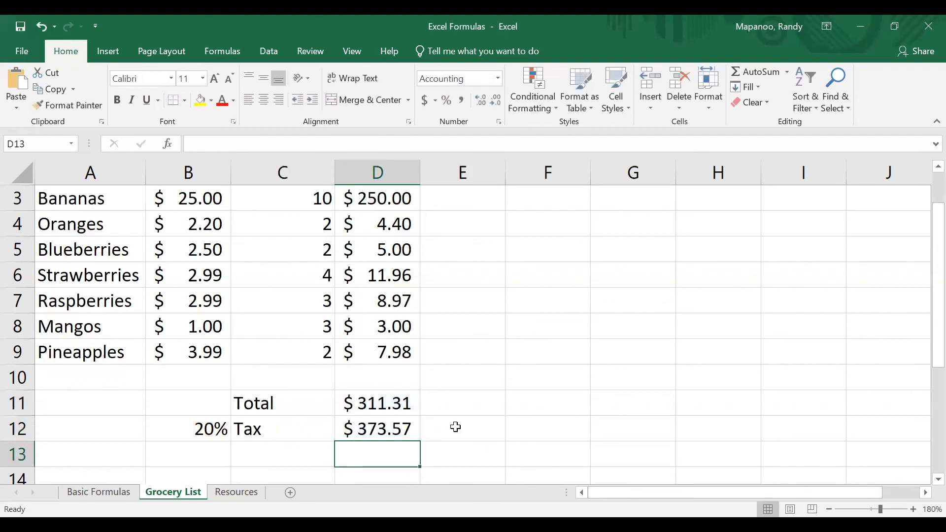
pyautogui.click(377, 425)
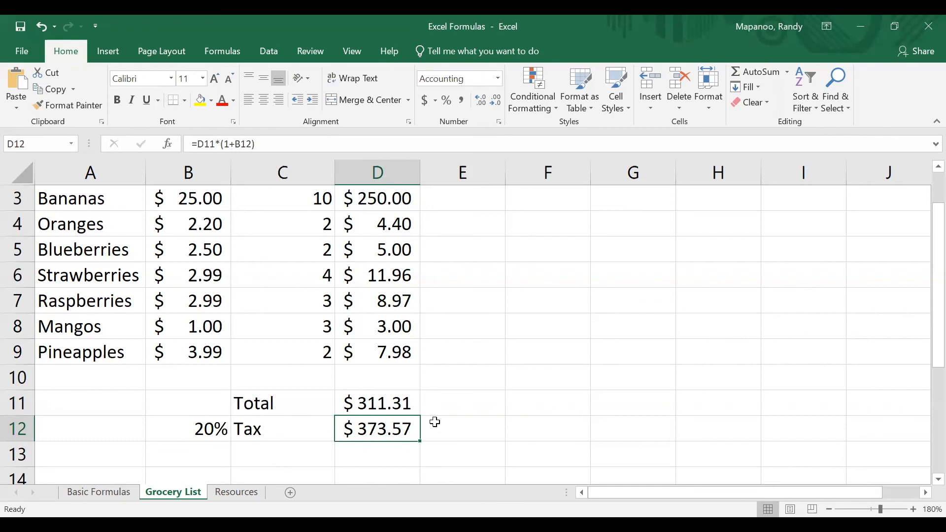
pyautogui.scroll(1, 435, 423)
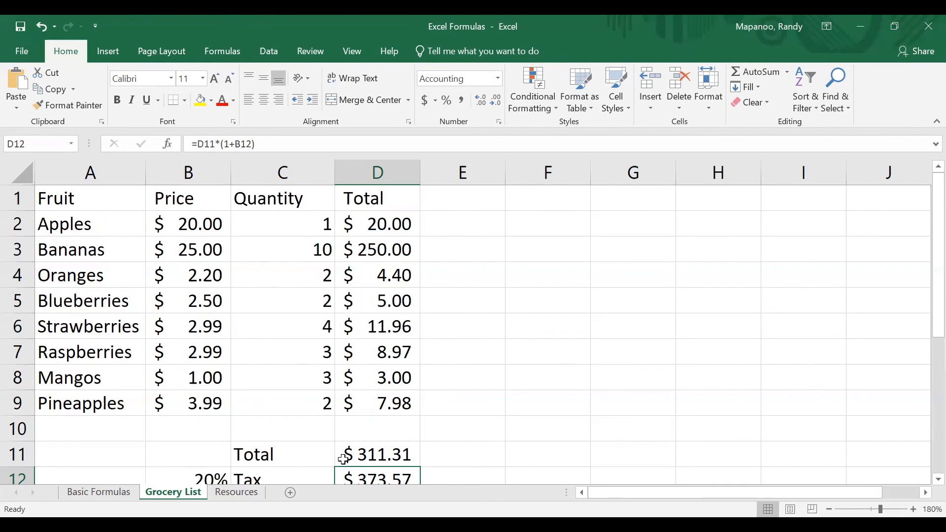
pyautogui.scroll(-1, 259, 424)
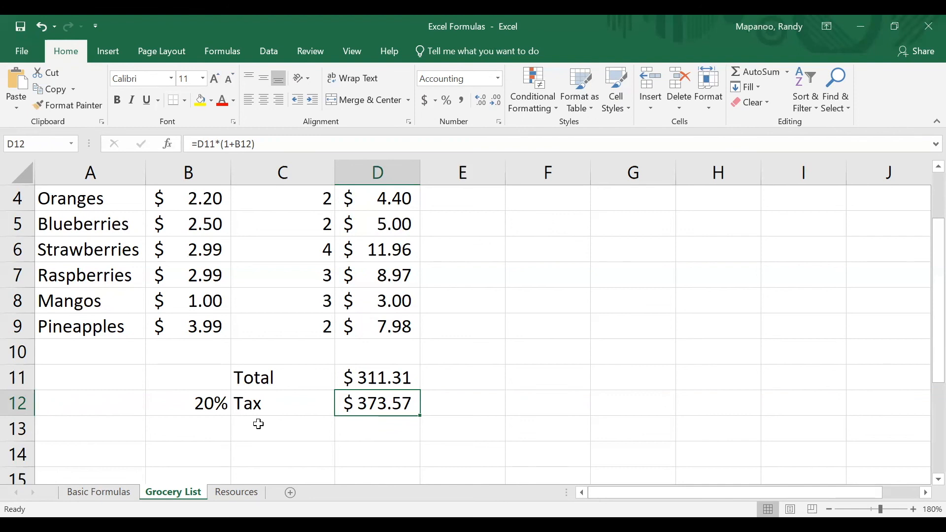
pyautogui.scroll(1, 259, 424)
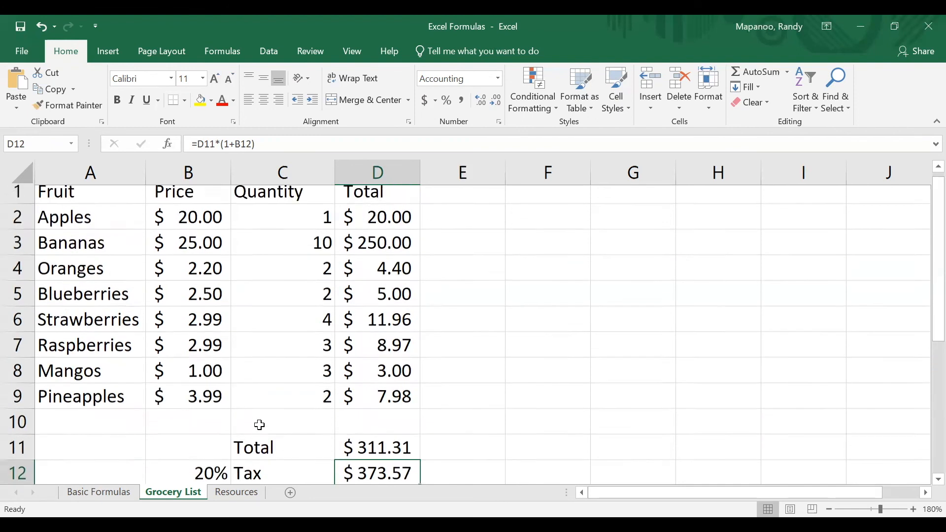